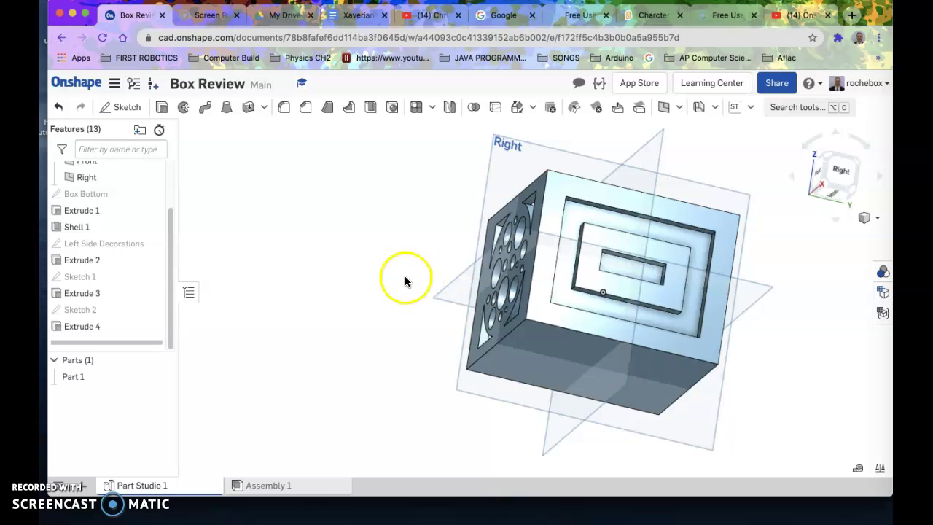
Step: Start a new sketch on the box's outer bottom face and name it "bottom feet drawing"
{"action": "scroll", "coordinate": [406, 276], "scroll_direction": "down", "scroll_amount": 1}
{"action": "scroll", "coordinate": [405, 275], "scroll_direction": "up", "scroll_amount": 2}
{"action": "right_click_drag", "start_coordinate": [404, 275], "coordinate": [405, 257]}
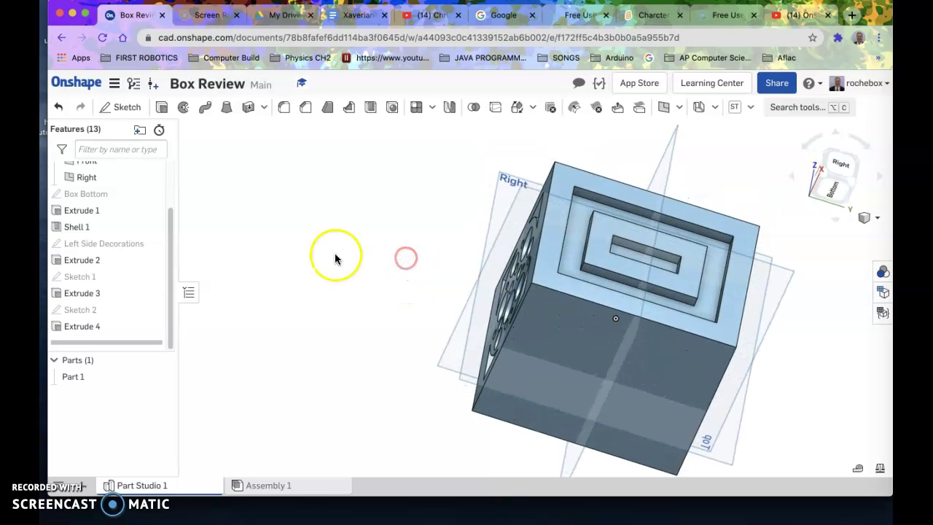
{"action": "scroll", "coordinate": [371, 274], "scroll_direction": "up", "scroll_amount": 2}
{"action": "scroll", "coordinate": [371, 274], "scroll_direction": "down", "scroll_amount": 2}
{"action": "left_click", "coordinate": [379, 271]}
{"action": "right_click_drag", "start_coordinate": [379, 273], "coordinate": [383, 236]}
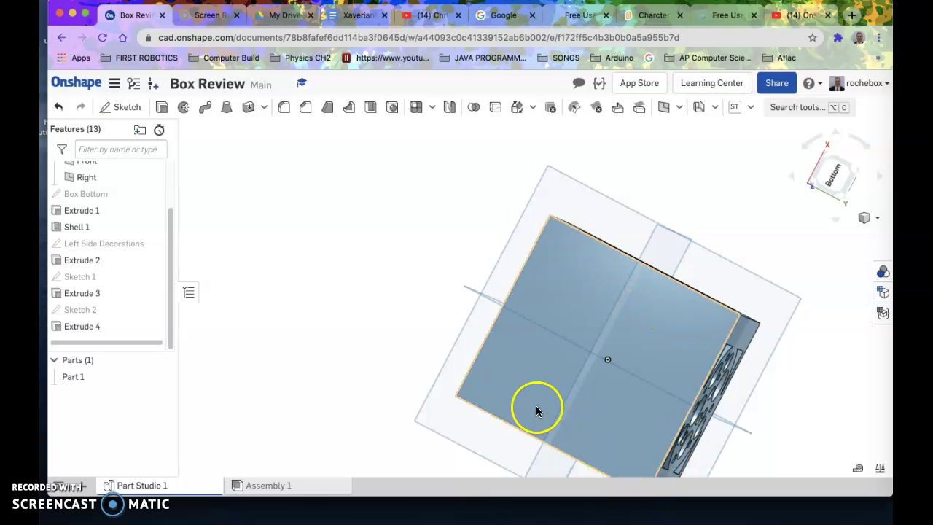
{"action": "scroll", "coordinate": [548, 350], "scroll_direction": "down", "scroll_amount": 3}
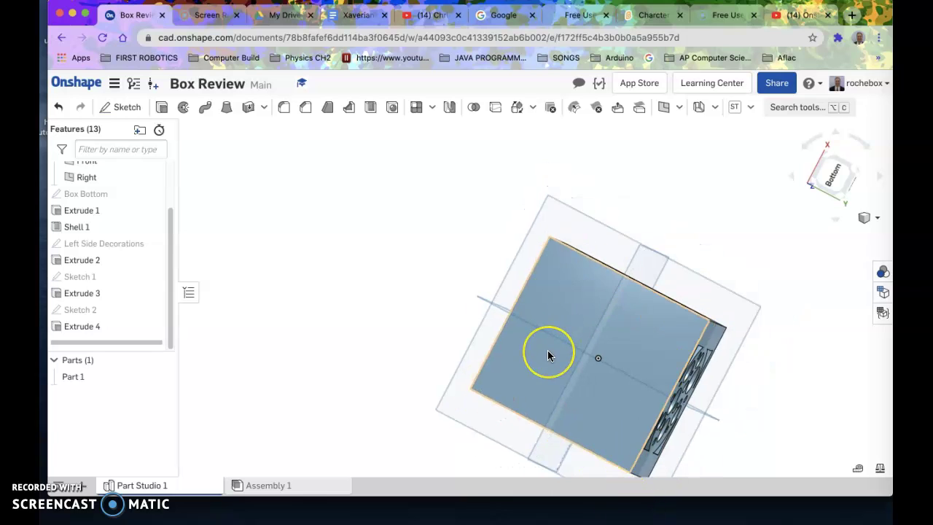
{"action": "scroll", "coordinate": [547, 350], "scroll_direction": "up", "scroll_amount": 1}
{"action": "right_click_drag", "start_coordinate": [367, 253], "coordinate": [387, 249]}
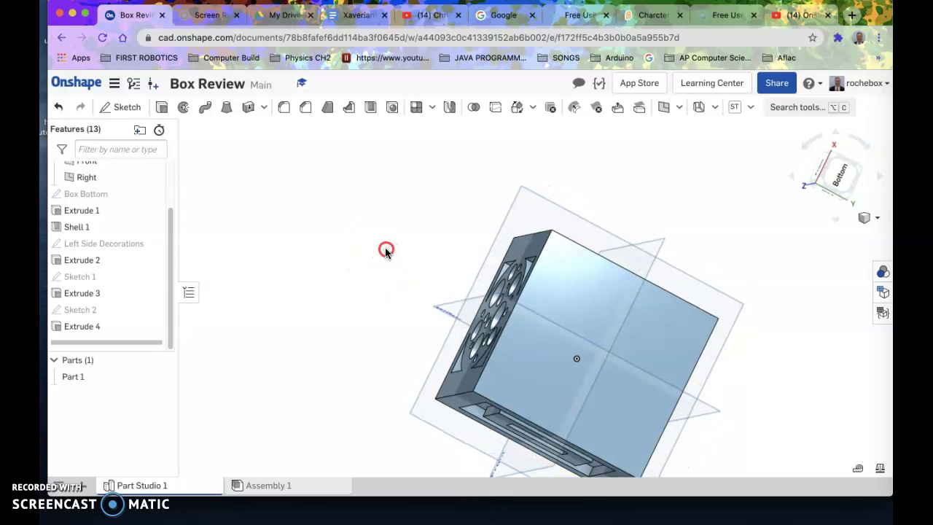
{"action": "left_click", "coordinate": [563, 285]}
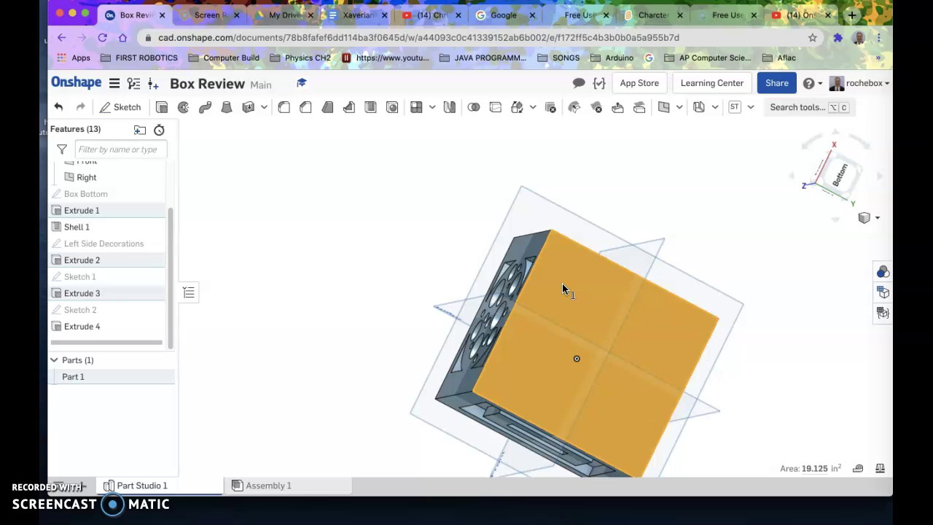
{"action": "right_click", "coordinate": [562, 285]}
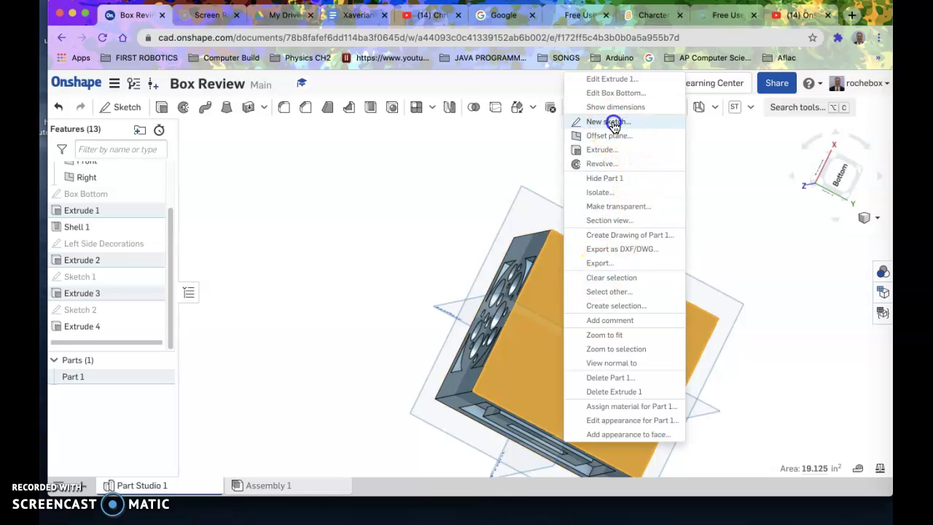
{"action": "left_click", "coordinate": [611, 122]}
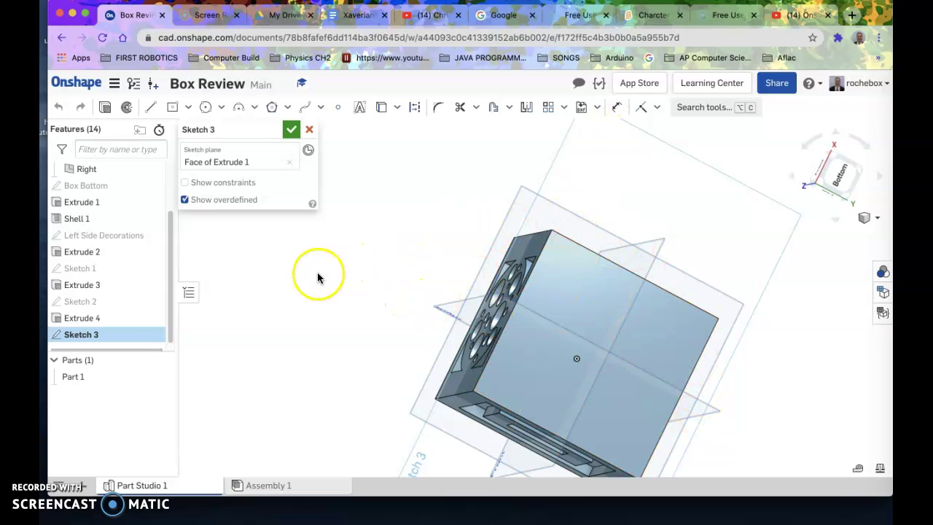
{"action": "left_click", "coordinate": [273, 130]}
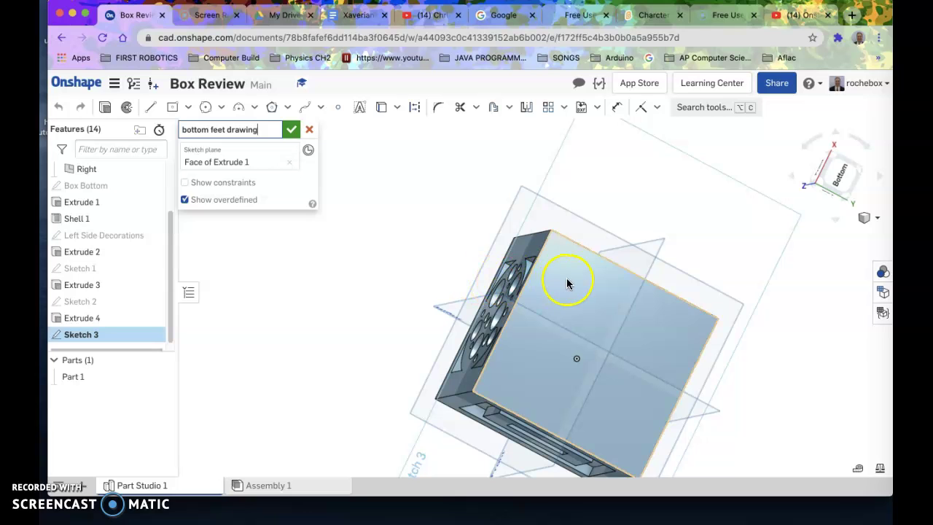
Step: Face the sketch plane straight on and offset all four edges of the bottom face inward by about 0.56 in
{"action": "right_click", "coordinate": [348, 280]}
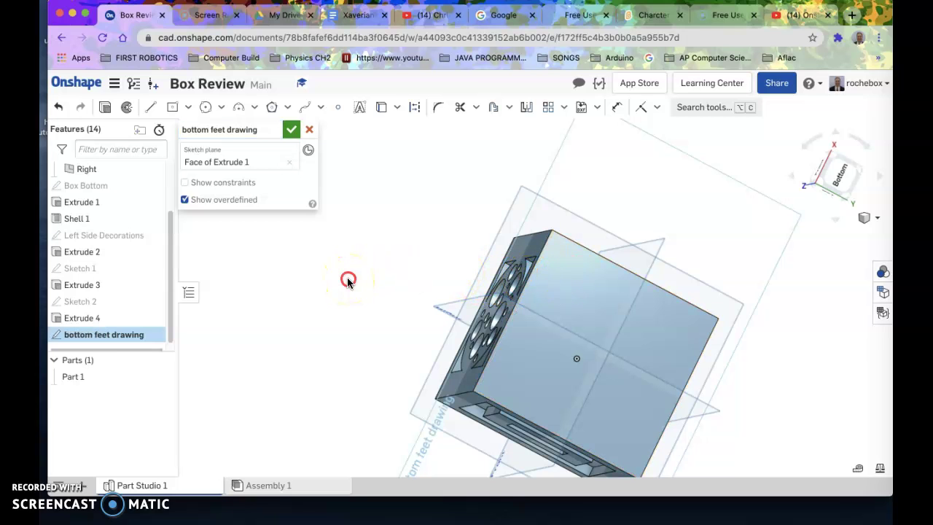
{"action": "left_click", "coordinate": [376, 374]}
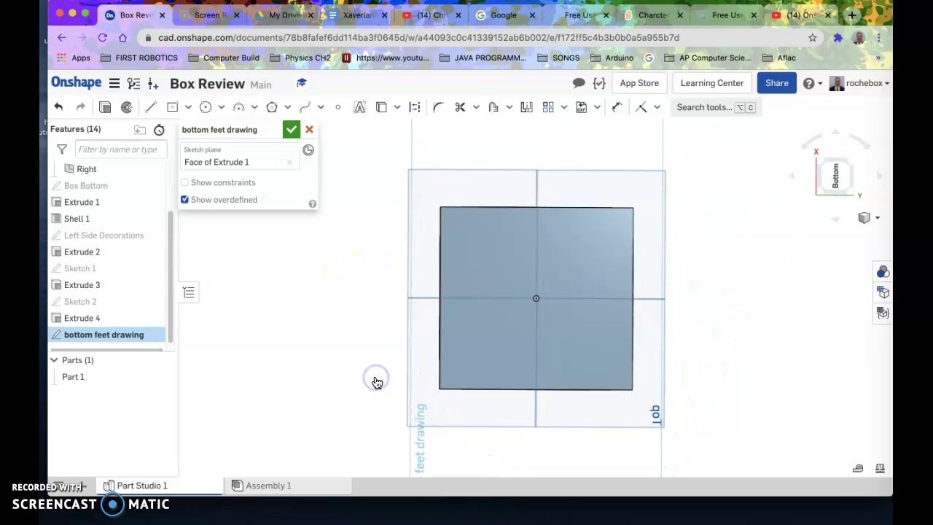
{"action": "left_click", "coordinate": [862, 142]}
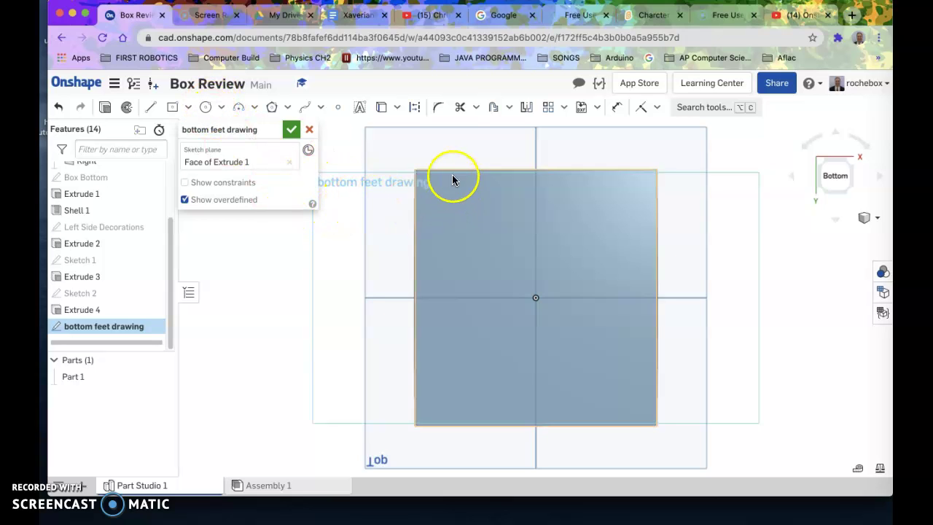
{"action": "left_click", "coordinate": [415, 243]}
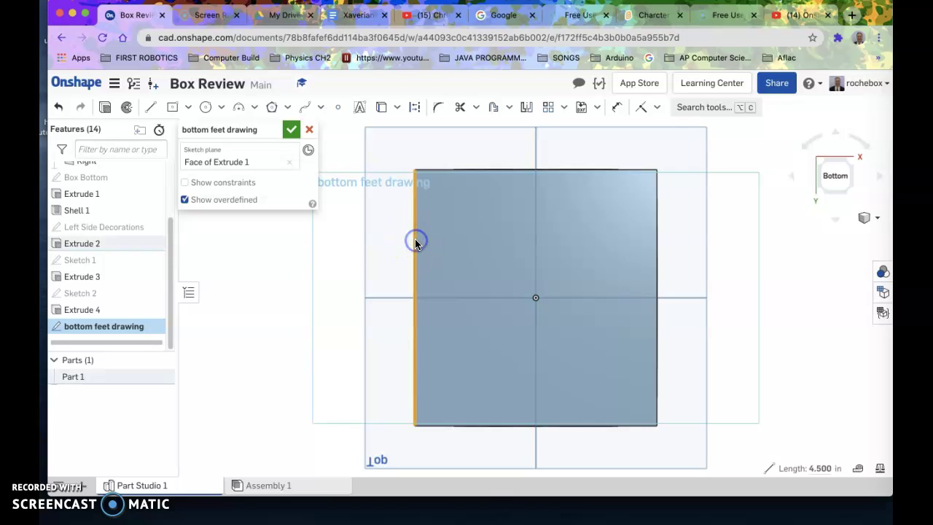
{"action": "left_click", "coordinate": [438, 171]}
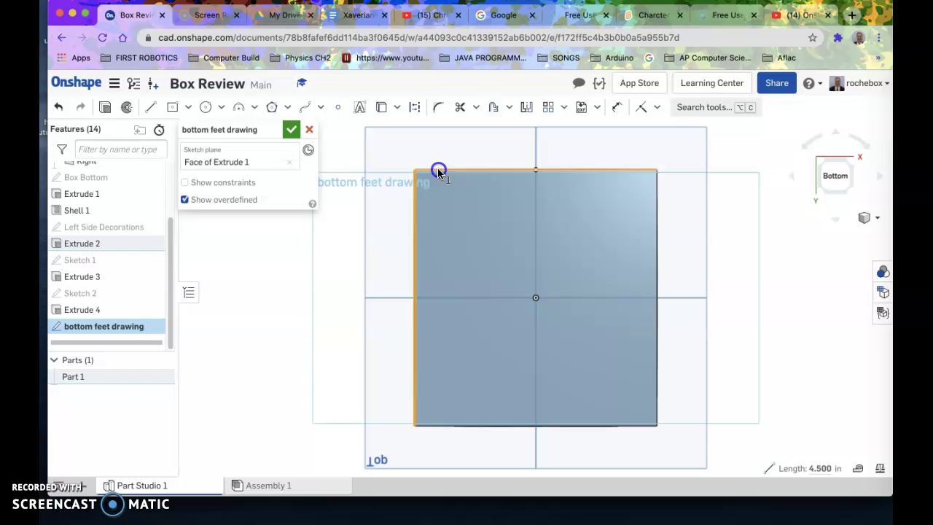
{"action": "left_click", "coordinate": [658, 244]}
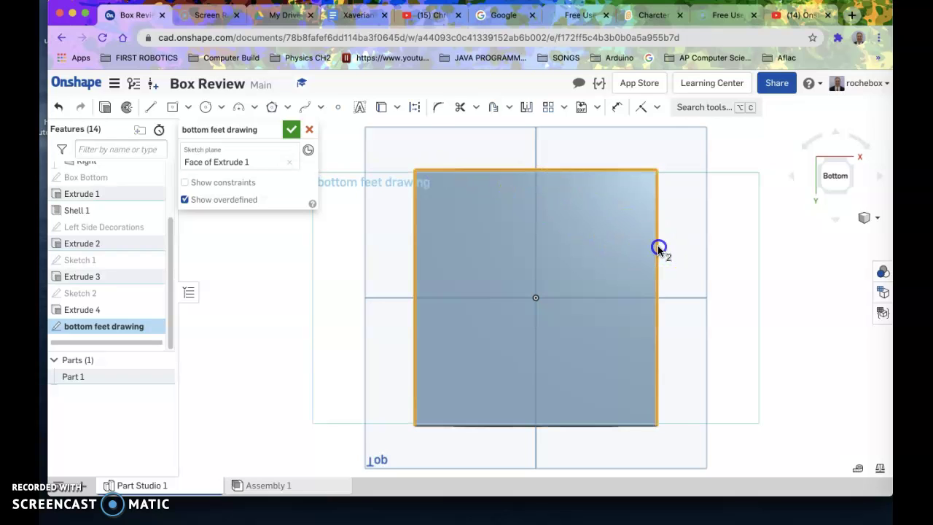
{"action": "left_click", "coordinate": [627, 427]}
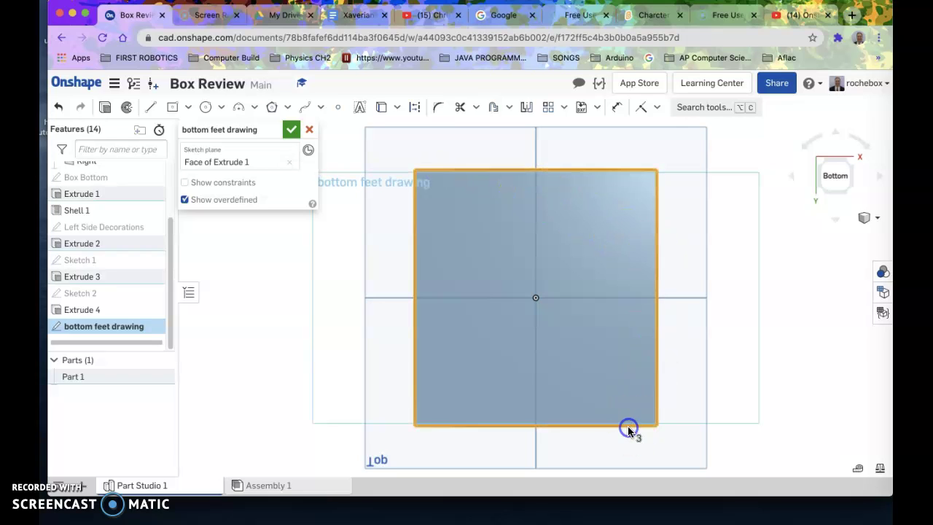
{"action": "left_click", "coordinate": [495, 107]}
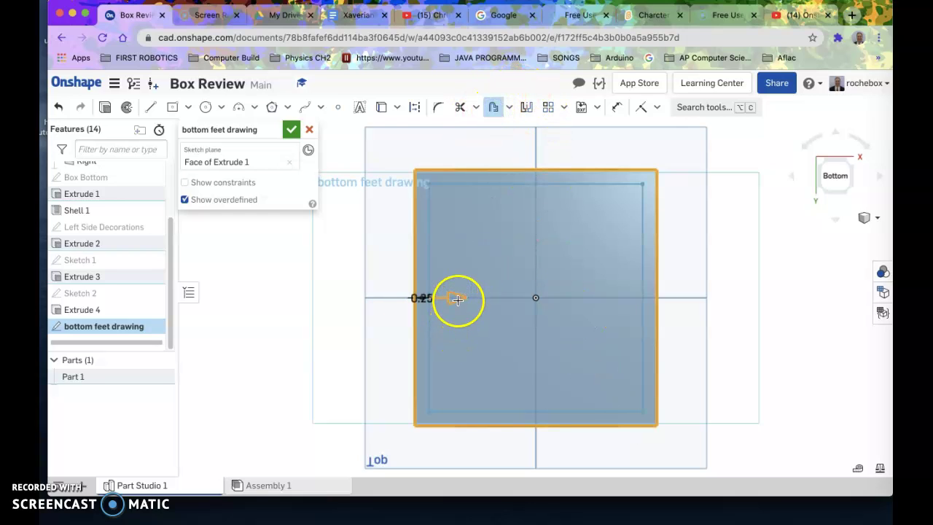
{"action": "left_click_drag", "start_coordinate": [461, 299], "coordinate": [476, 300]}
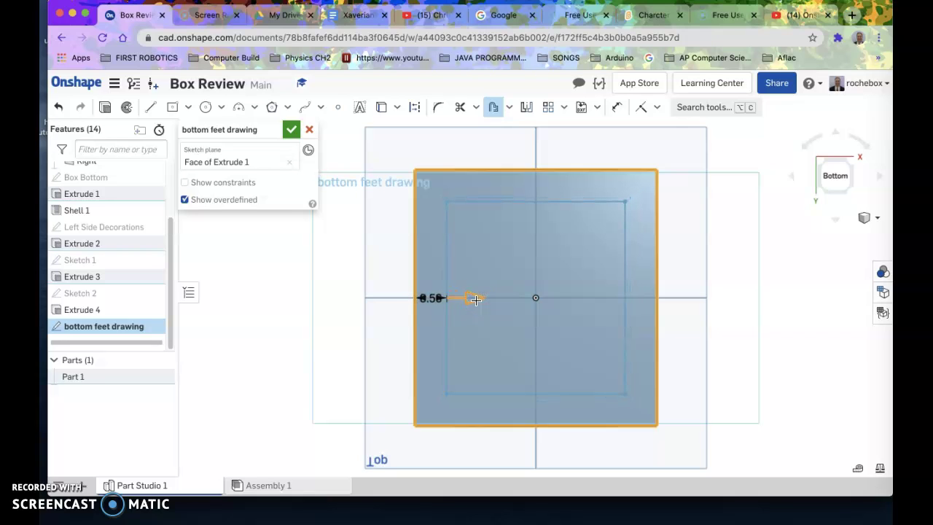
{"action": "left_click", "coordinate": [388, 277]}
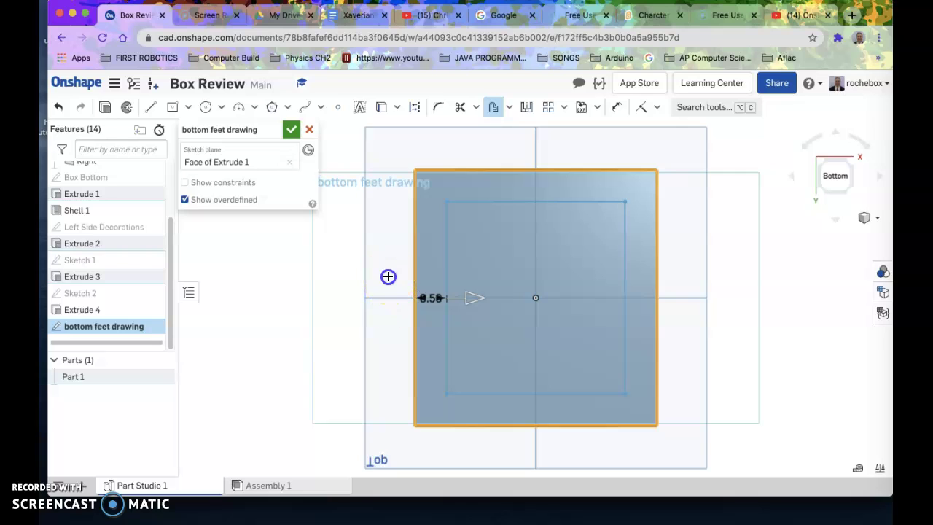
{"action": "left_click", "coordinate": [435, 300]}
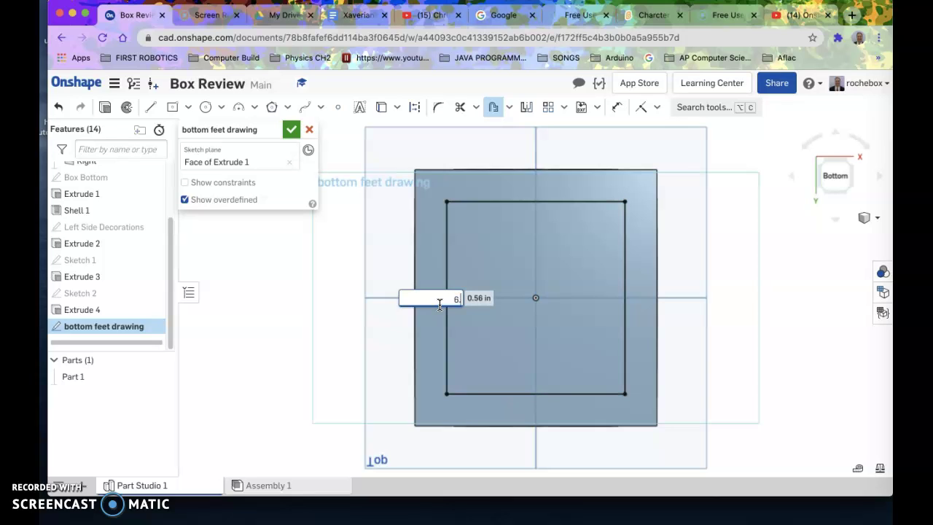
{"action": "key", "text": "Return"}
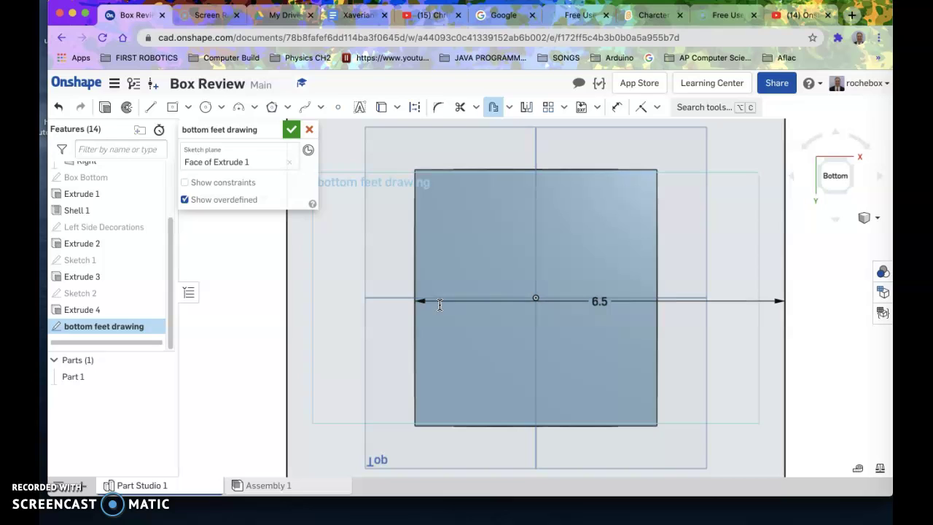
{"action": "key", "text": "super+z"}
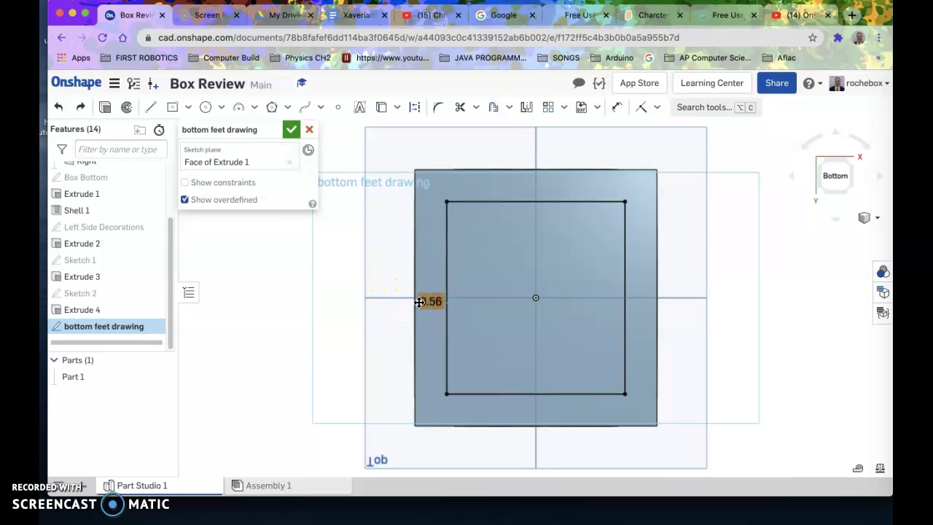
Step: Set the inner rectangle's offset distance to 0.65 in and place its dimension text outside the box outline
{"action": "double_click", "coordinate": [421, 302]}
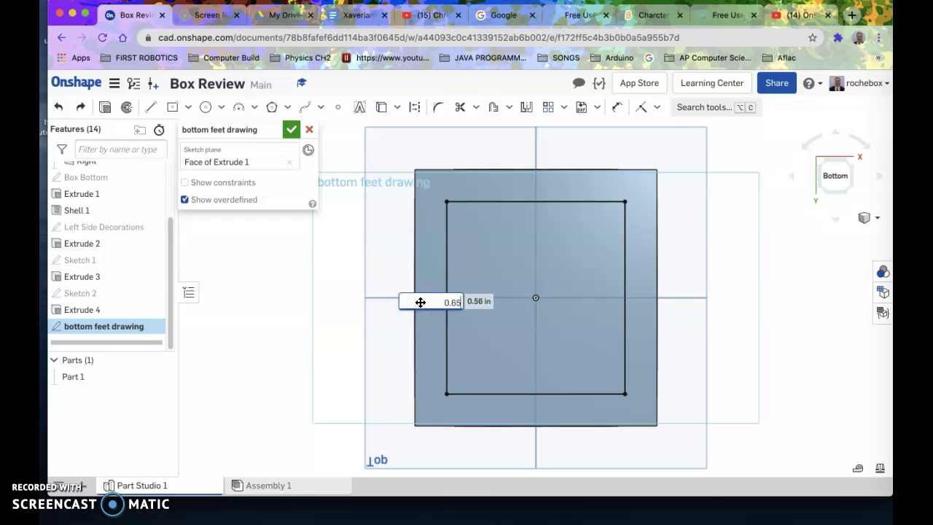
{"action": "key", "text": "Return"}
{"action": "left_click", "coordinate": [411, 298]}
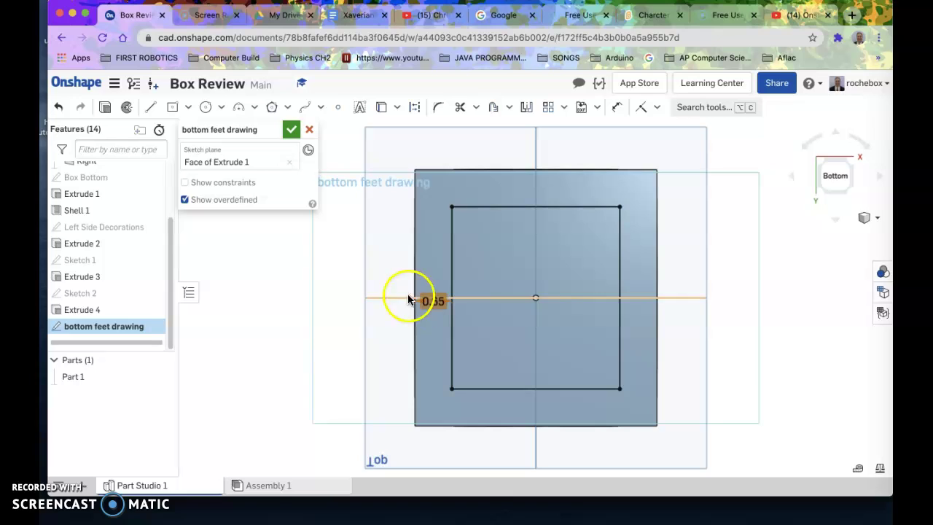
{"action": "left_click", "coordinate": [285, 275]}
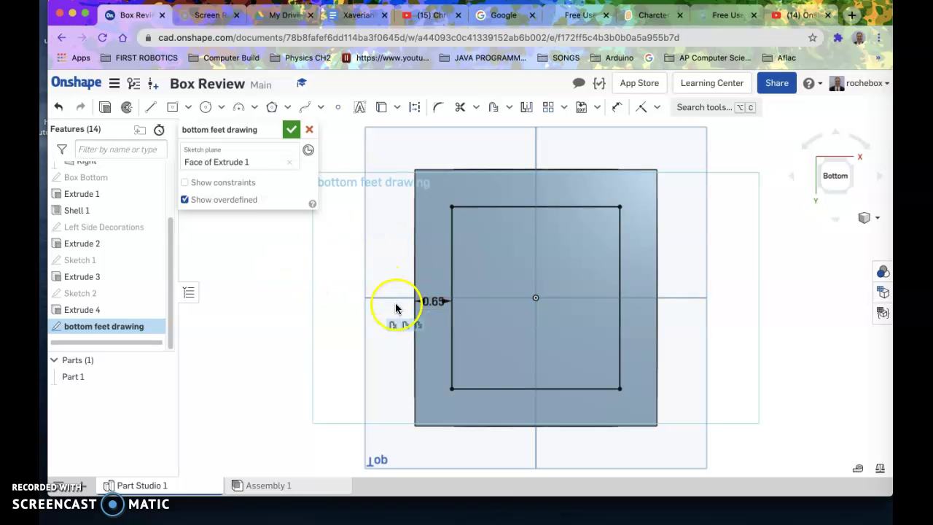
{"action": "mouse_move", "coordinate": [376, 305]}
{"action": "left_mouse_down"}
{"action": "mouse_move", "coordinate": [318, 298]}
{"action": "mouse_move", "coordinate": [316, 263]}
{"action": "left_mouse_up"}
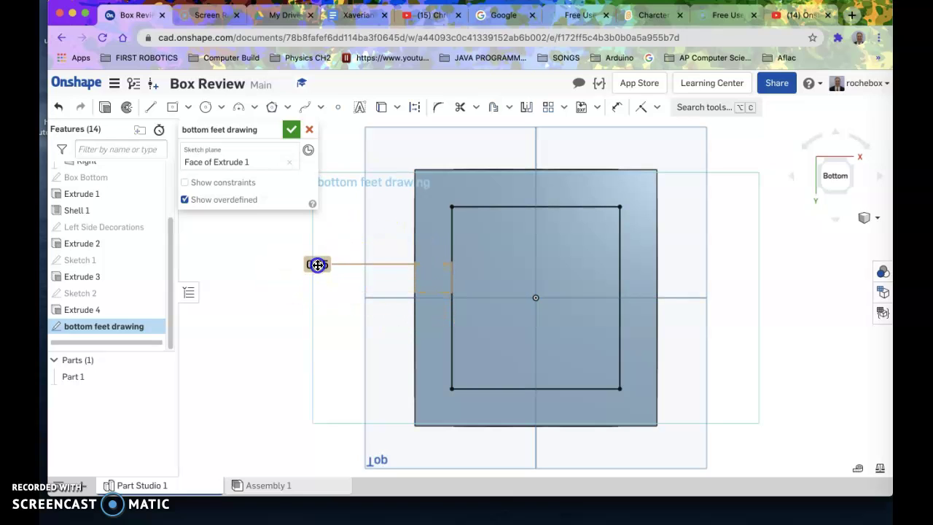
Step: Convert all four lines of the inner offset rectangle to construction geometry
{"action": "double_click", "coordinate": [518, 208]}
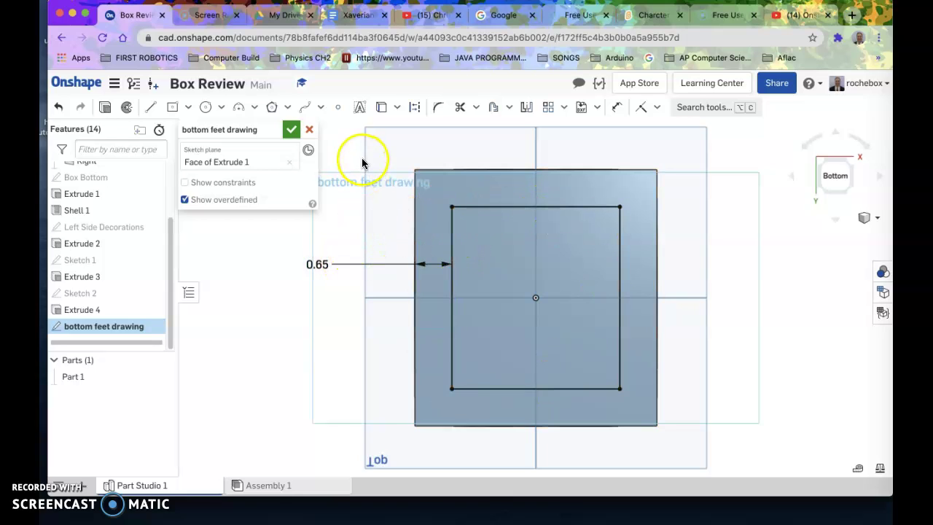
{"action": "left_click", "coordinate": [451, 240]}
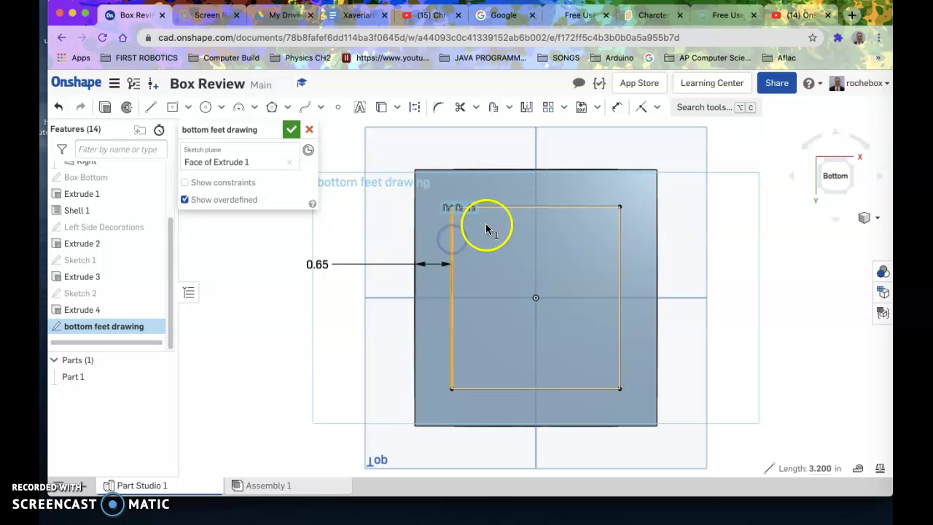
{"action": "left_click", "coordinate": [527, 207]}
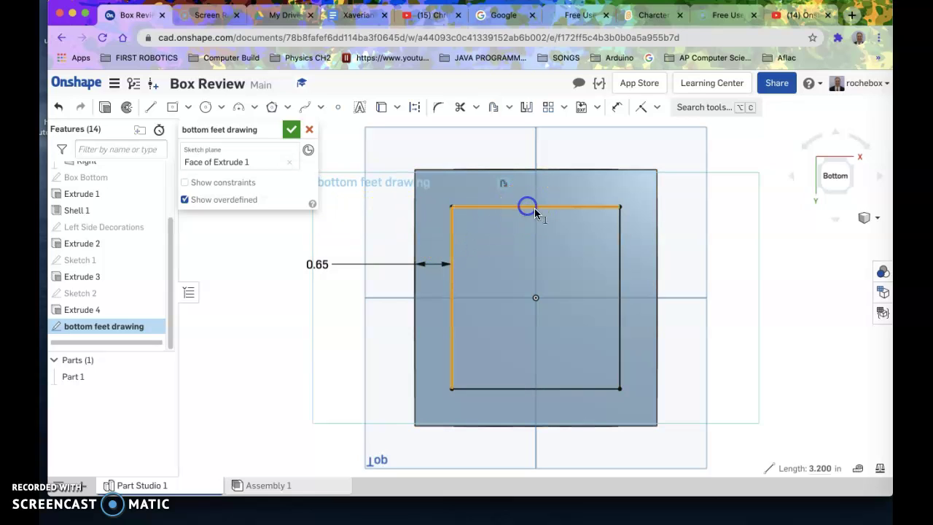
{"action": "left_click", "coordinate": [618, 265]}
{"action": "left_click", "coordinate": [552, 390]}
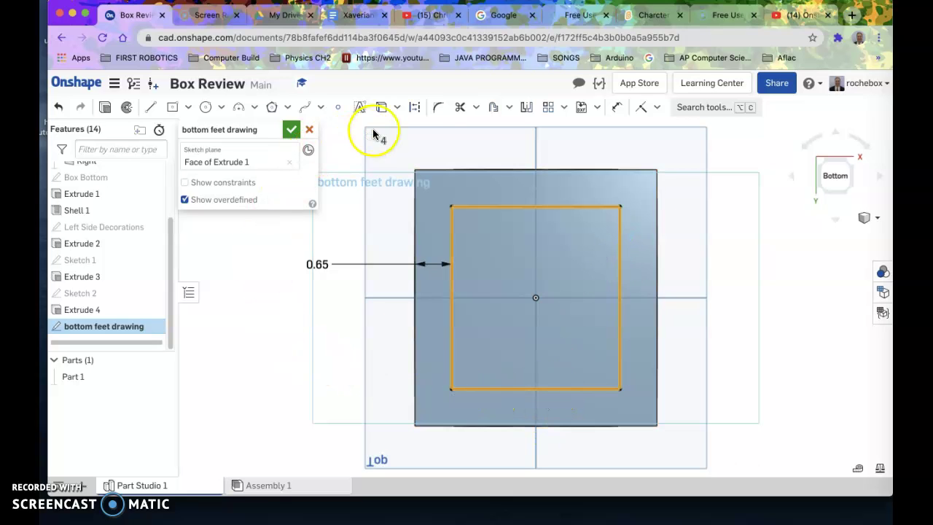
{"action": "left_click", "coordinate": [415, 109]}
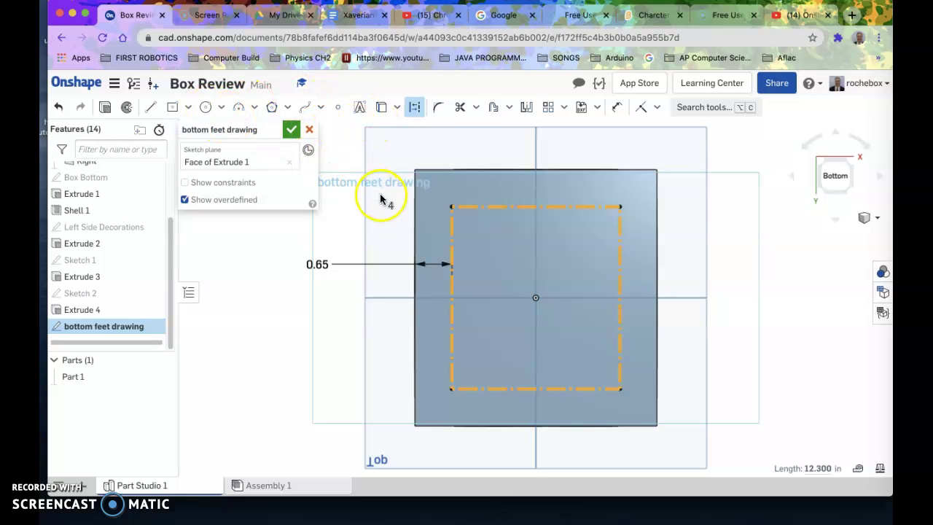
Step: Draw a regular, non-construction circle about 0.92 in in diameter centred on the construction rectangle's upper-left corner
{"action": "left_click", "coordinate": [206, 108]}
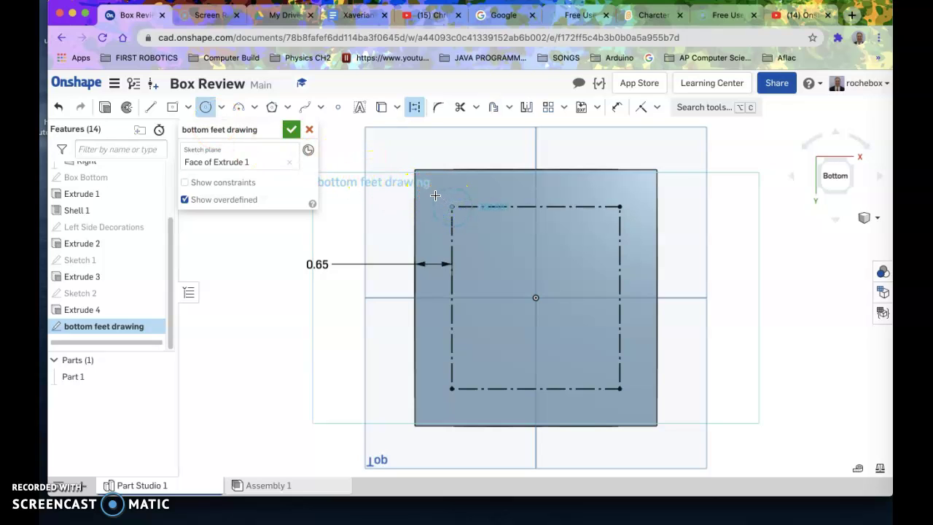
{"action": "left_click", "coordinate": [414, 107]}
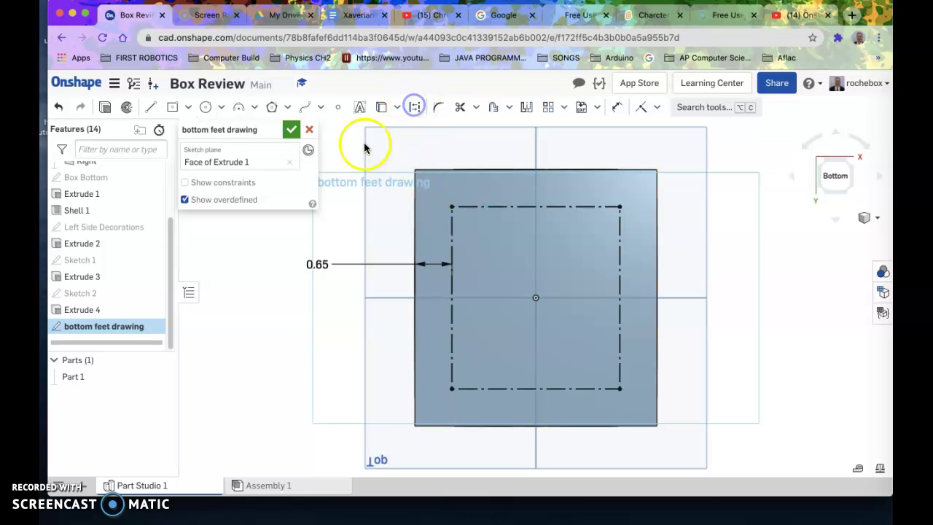
{"action": "left_click", "coordinate": [206, 107]}
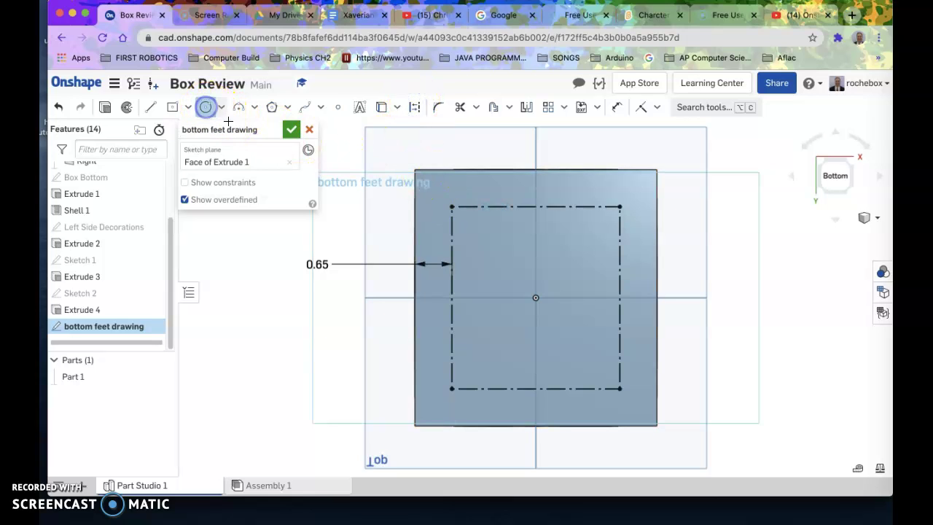
{"action": "left_click", "coordinate": [429, 195]}
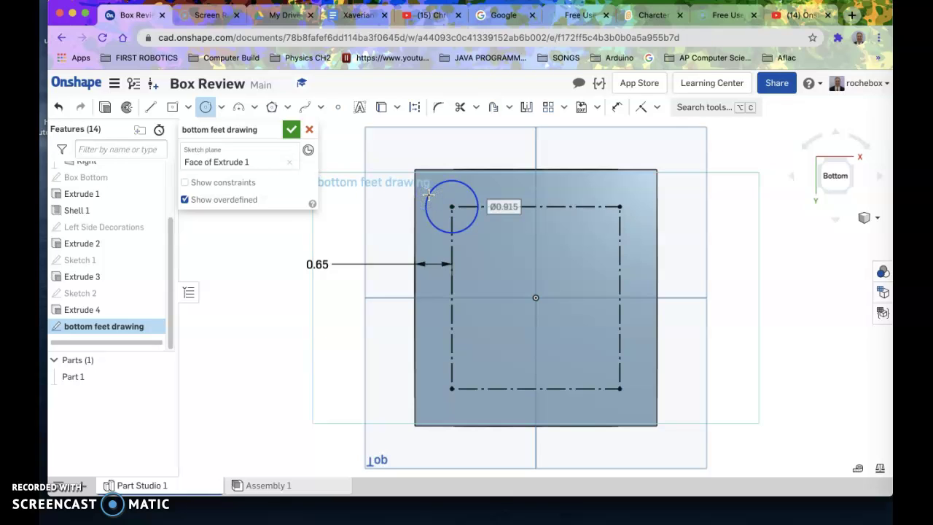
{"action": "left_click", "coordinate": [504, 208]}
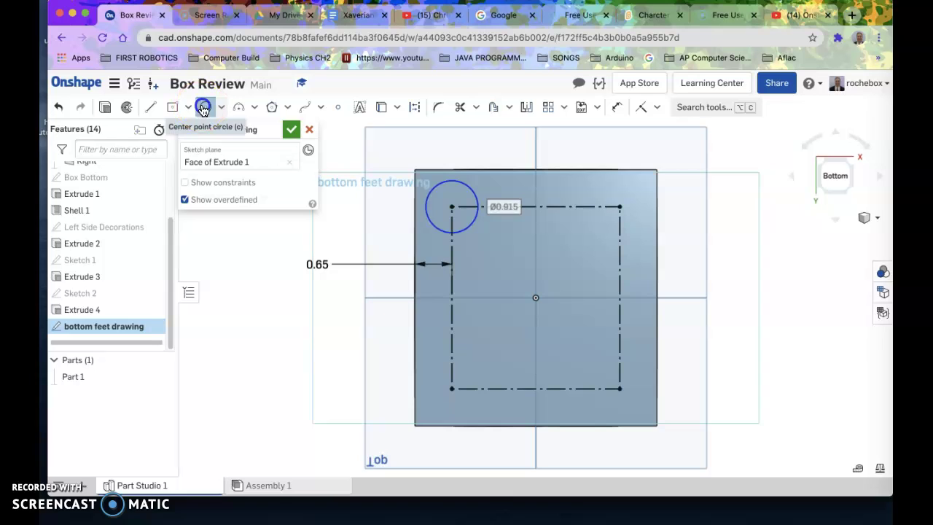
Step: Dimension the circle at the construction rectangle's upper-left corner and set its diameter to 0.85 in
{"action": "left_click", "coordinate": [407, 145]}
{"action": "left_click", "coordinate": [616, 107]}
{"action": "left_click", "coordinate": [464, 187]}
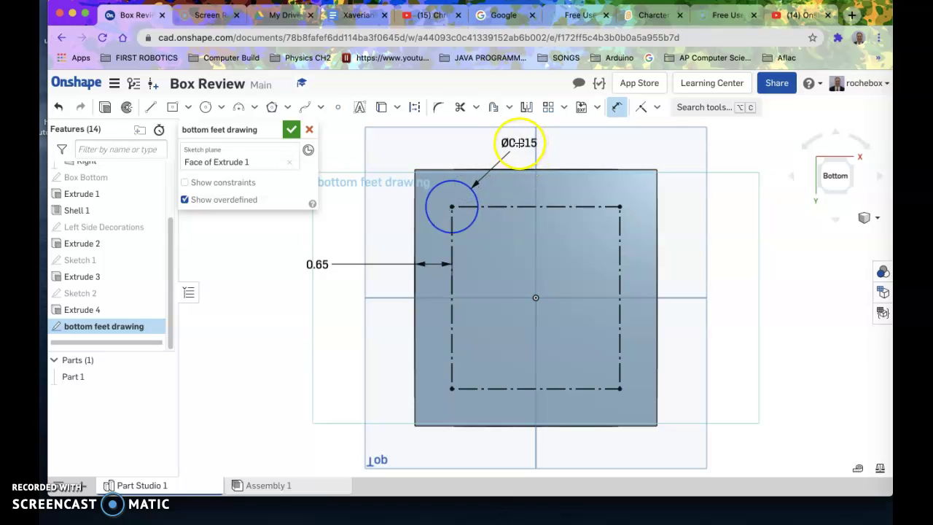
{"action": "left_click", "coordinate": [512, 142]}
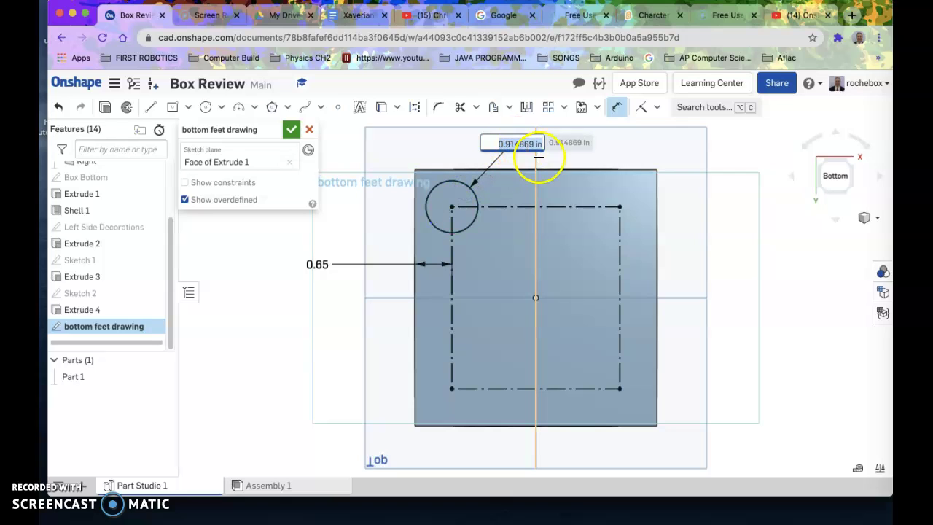
{"action": "type", "text": "0.85"}
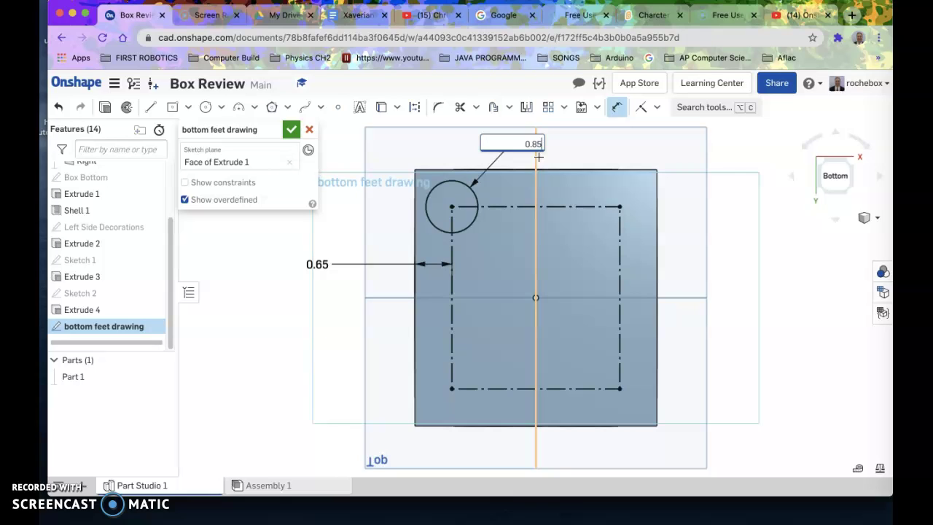
{"action": "key", "text": "Return"}
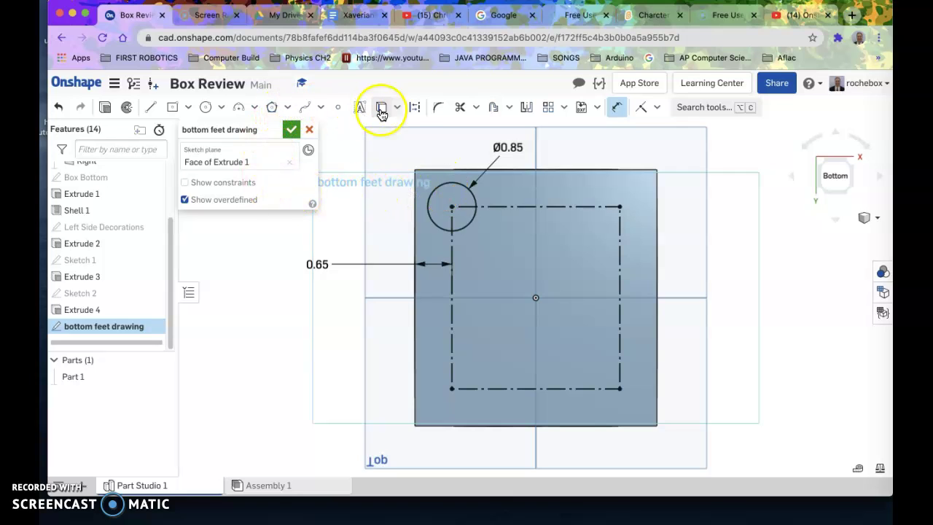
{"action": "left_click", "coordinate": [547, 111]}
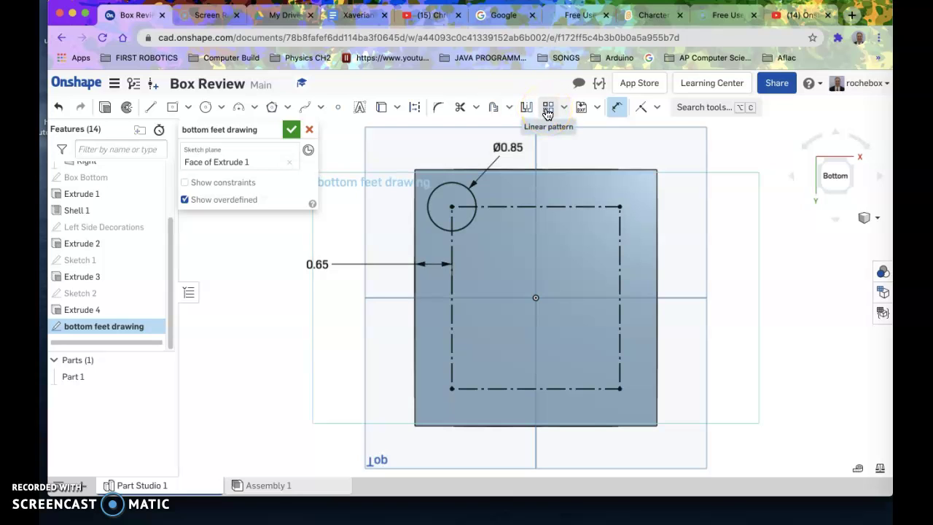
{"action": "left_click", "coordinate": [462, 228]}
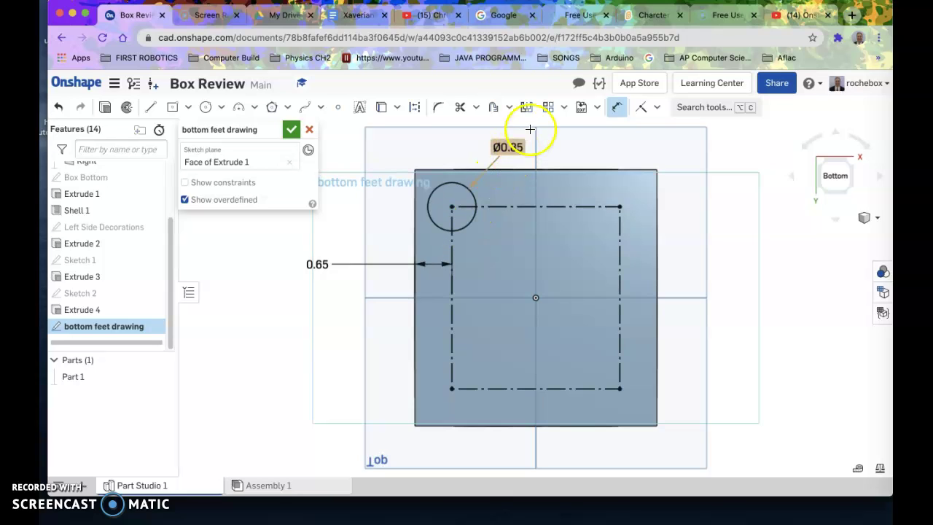
{"action": "left_click", "coordinate": [550, 114]}
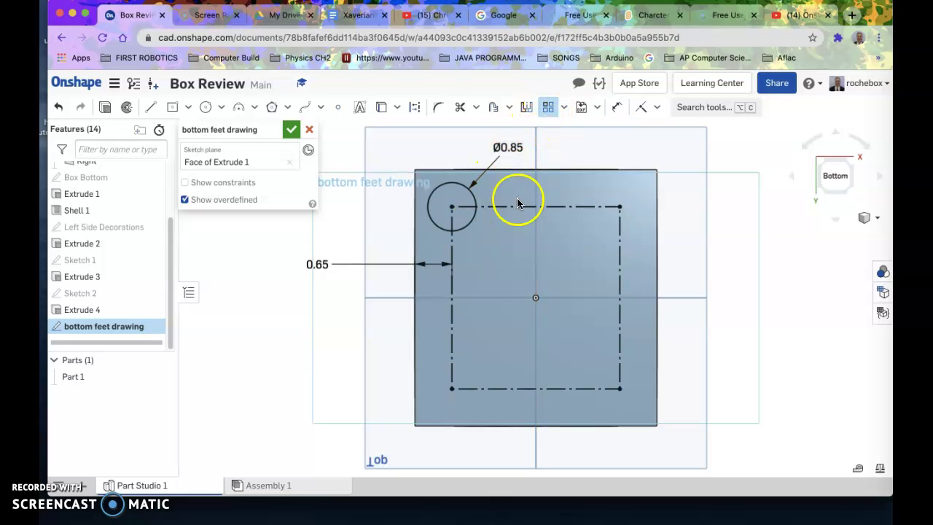
{"action": "left_click", "coordinate": [457, 188]}
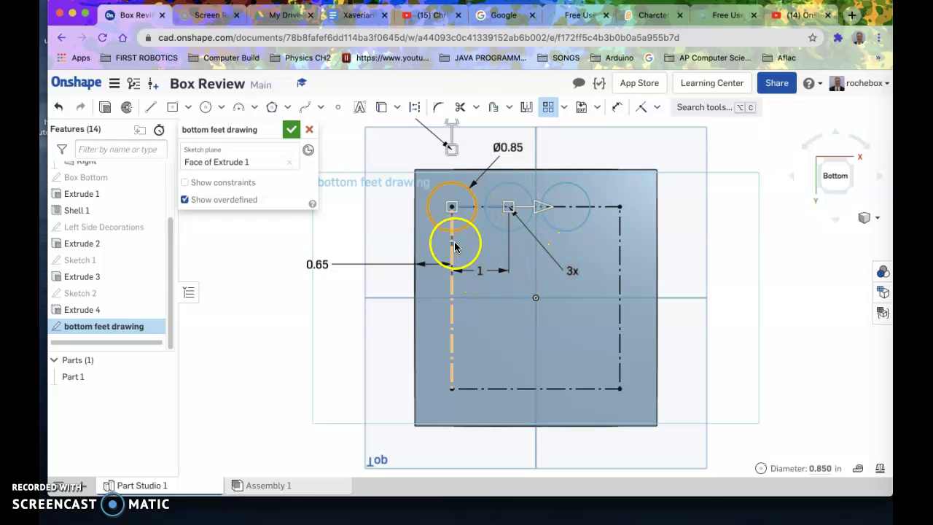
{"action": "left_click", "coordinate": [548, 109]}
Step: Add a reference dimension for the length of the construction rectangle's upper line, placed above the box outline
{"action": "left_click", "coordinate": [621, 108]}
{"action": "left_click", "coordinate": [548, 208]}
{"action": "left_click", "coordinate": [558, 137]}
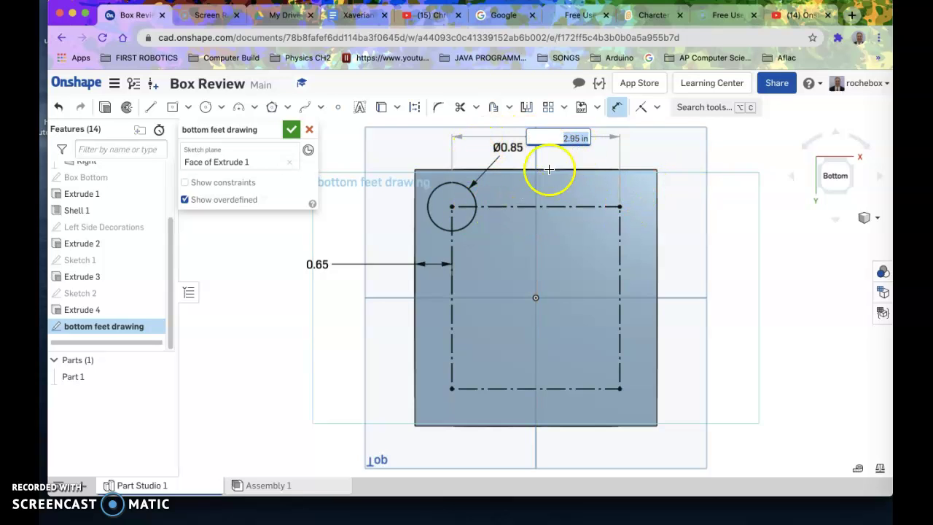
{"action": "left_click", "coordinate": [439, 108]}
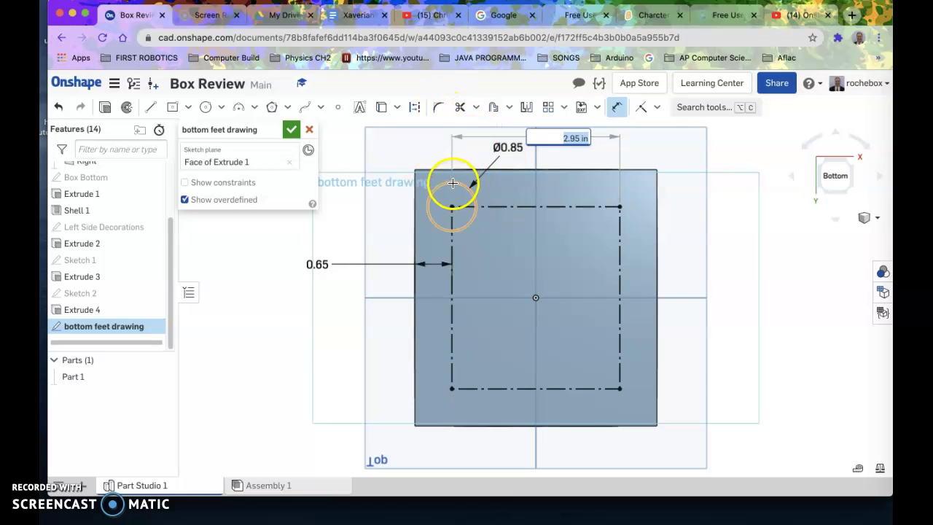
{"action": "key", "text": "Return"}
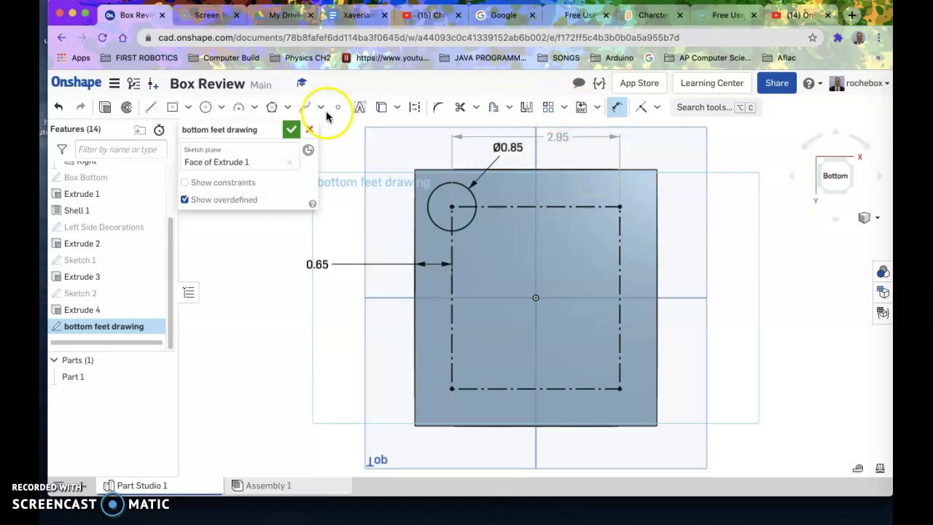
{"action": "left_click", "coordinate": [466, 183]}
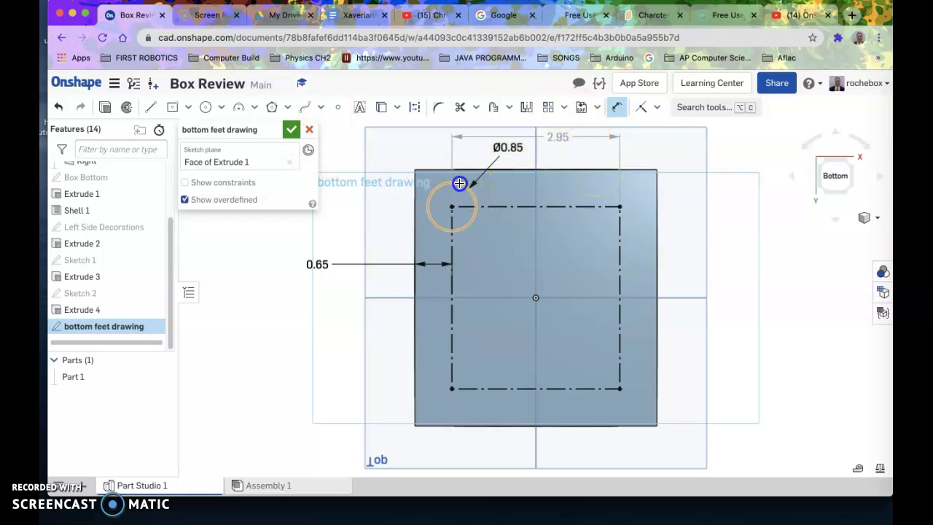
{"action": "left_click", "coordinate": [458, 184]}
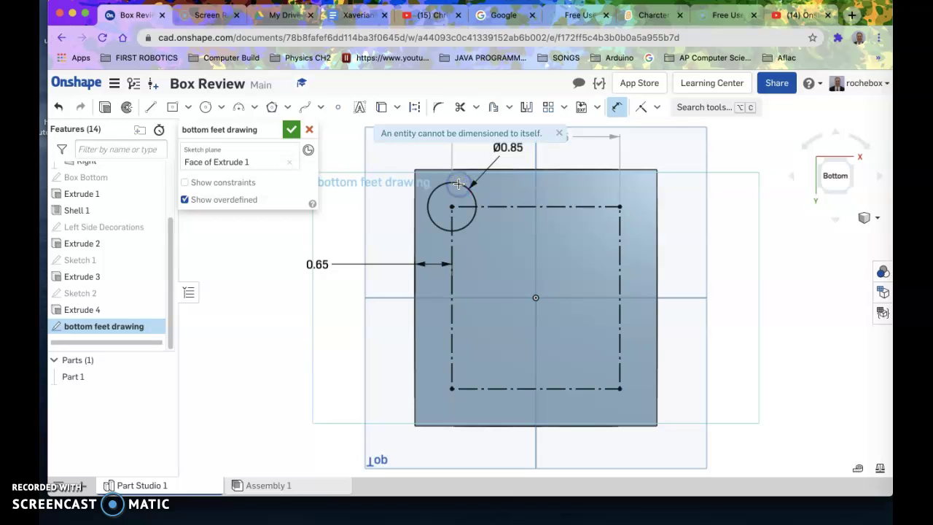
{"action": "left_click", "coordinate": [617, 106]}
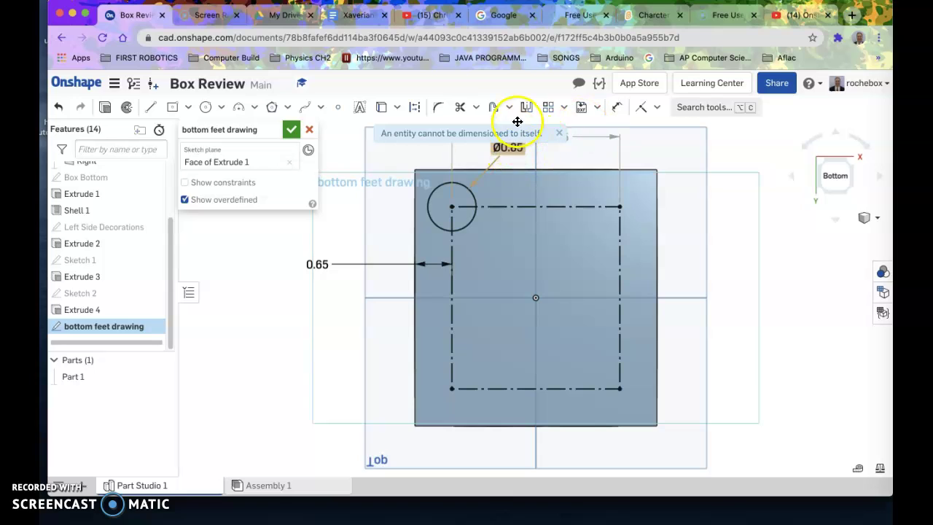
Step: Linear-pattern the 0.85 in circle along the upper construction line with 3 instances spaced 1.475 in apart
{"action": "left_click", "coordinate": [545, 109]}
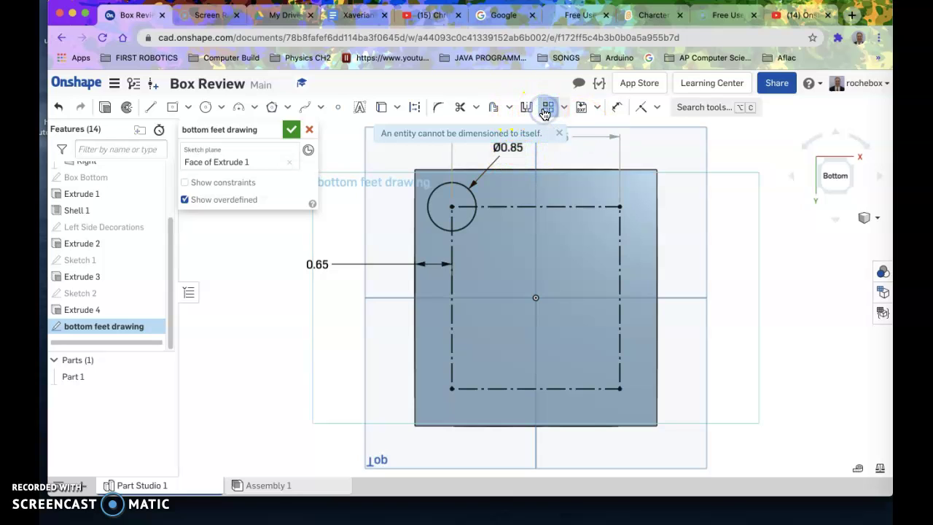
{"action": "left_click", "coordinate": [476, 195]}
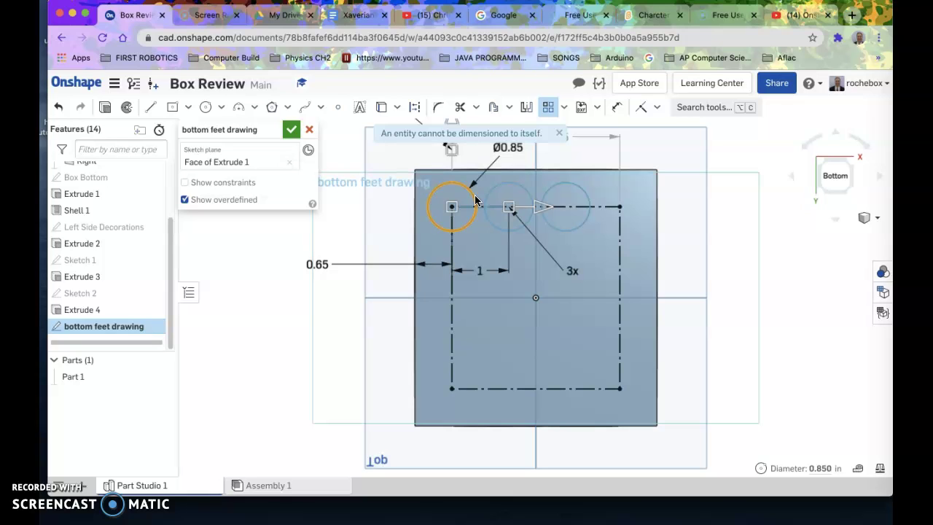
{"action": "left_click", "coordinate": [570, 271]}
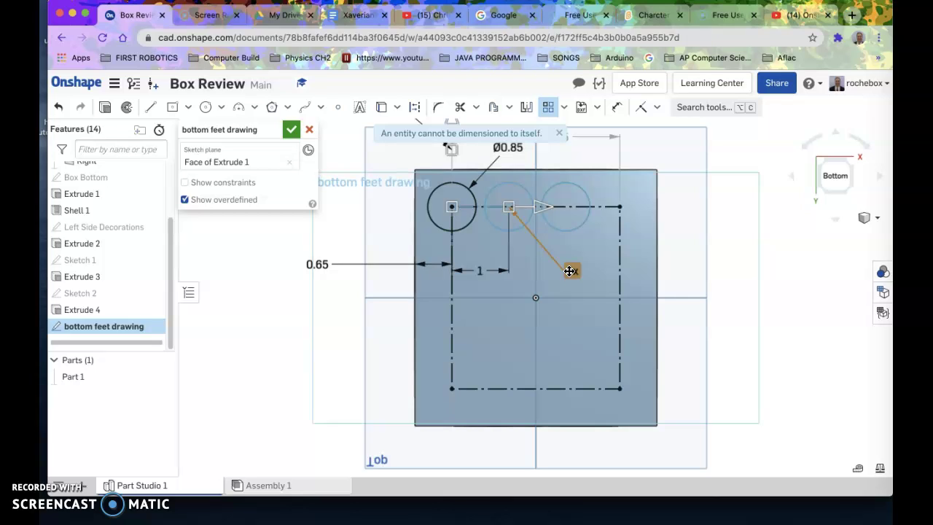
{"action": "left_click", "coordinate": [480, 271]}
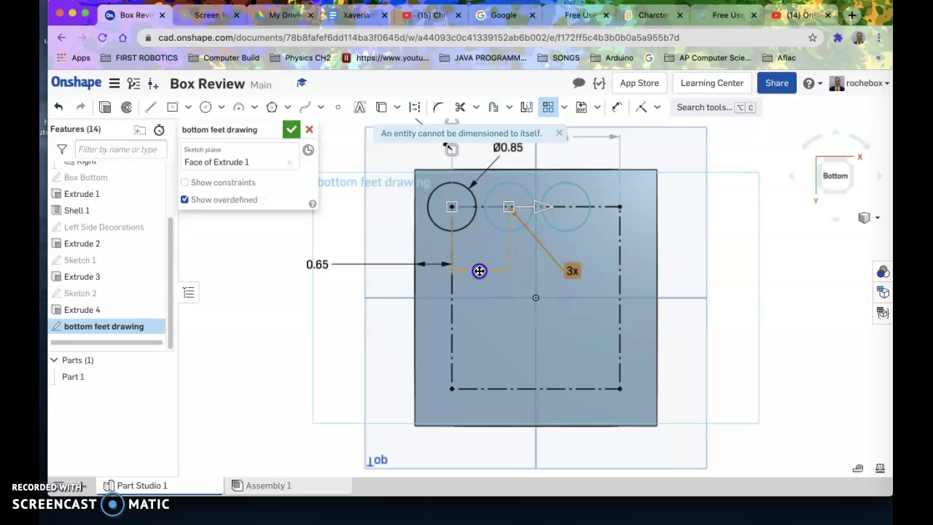
{"action": "double_click", "coordinate": [481, 271]}
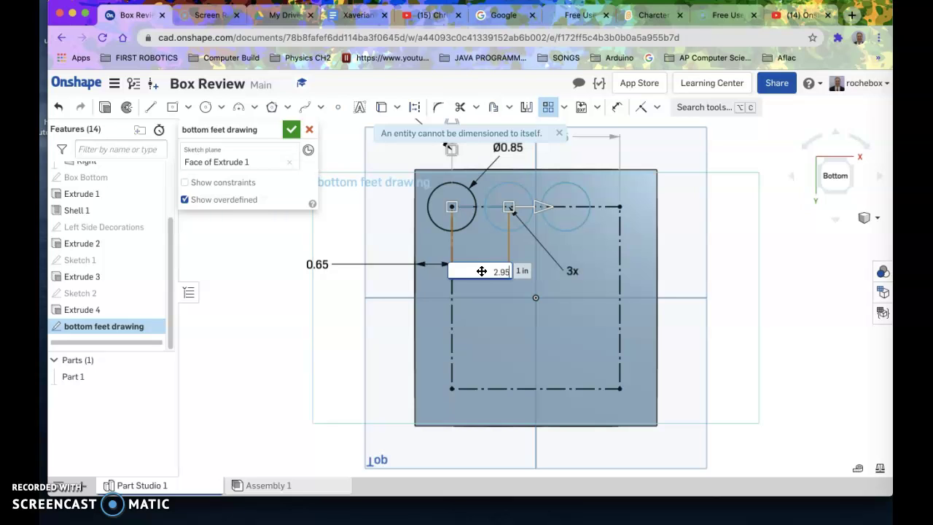
{"action": "key", "text": "Return"}
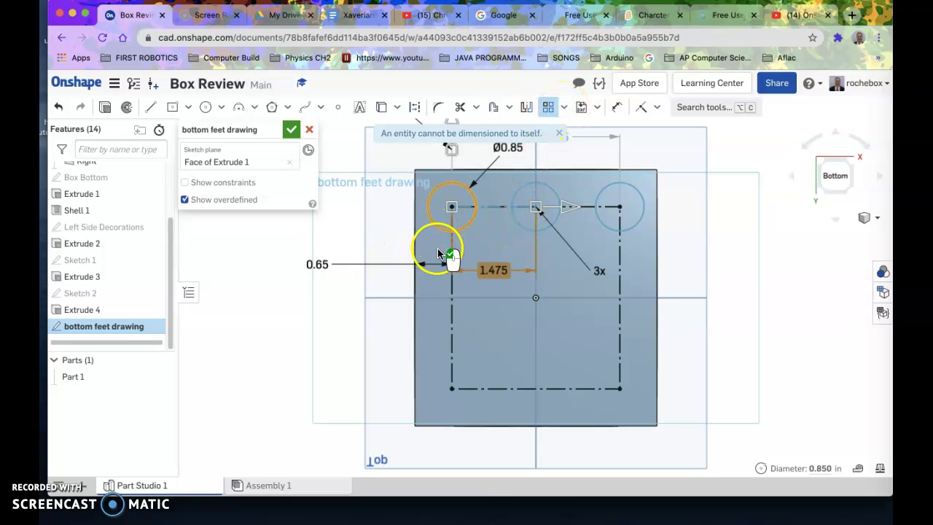
Step: Set the pattern's vertical direction to 2 instances and run it downward to the lower construction line, spaced about 3.19 in
{"action": "scroll", "coordinate": [438, 253], "scroll_direction": "up", "scroll_amount": 3}
{"action": "scroll", "coordinate": [437, 253], "scroll_direction": "down", "scroll_amount": 3}
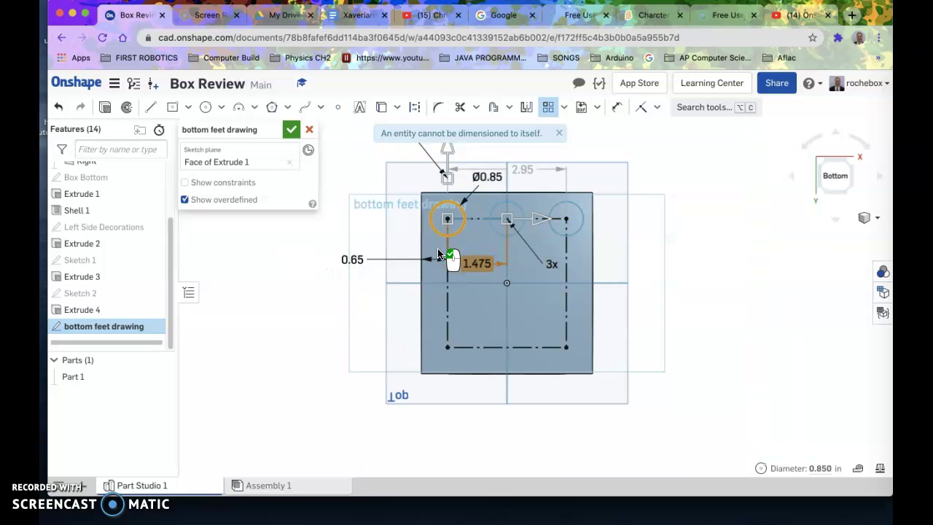
{"action": "left_click", "coordinate": [413, 169]}
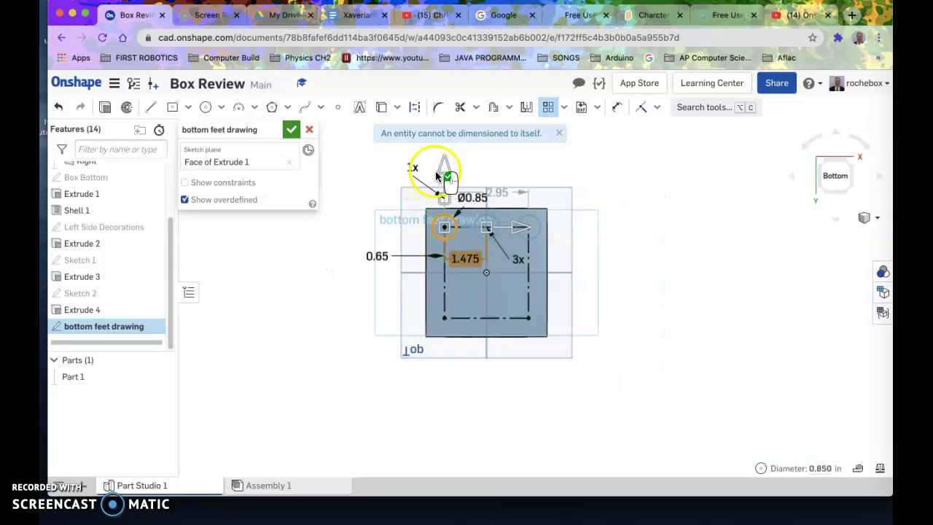
{"action": "left_click_drag", "start_coordinate": [442, 167], "coordinate": [449, 248]}
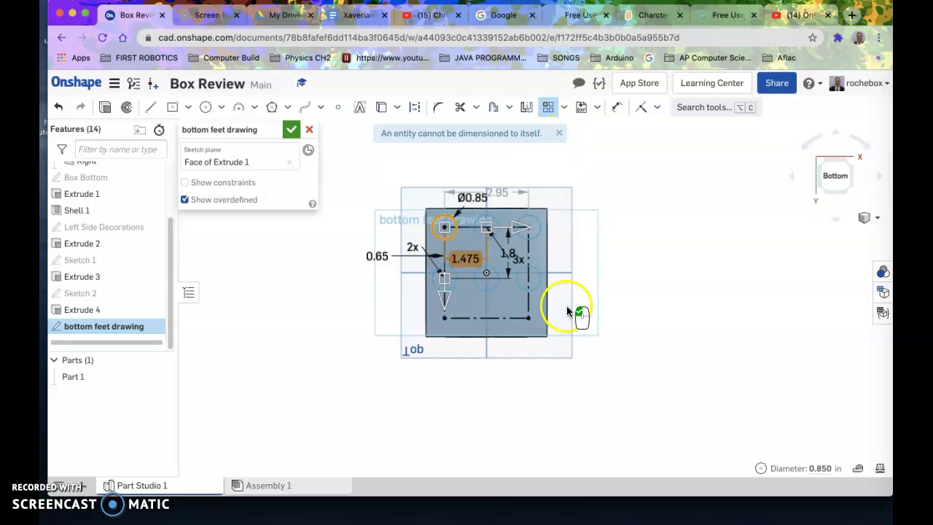
{"action": "scroll", "coordinate": [566, 313], "scroll_direction": "down", "scroll_amount": 2}
{"action": "scroll", "coordinate": [567, 316], "scroll_direction": "up", "scroll_amount": 5}
{"action": "mouse_move", "coordinate": [559, 303]}
{"action": "middle_mouse_down"}
{"action": "mouse_move", "coordinate": [761, 340]}
{"action": "mouse_move", "coordinate": [699, 336]}
{"action": "middle_mouse_up"}
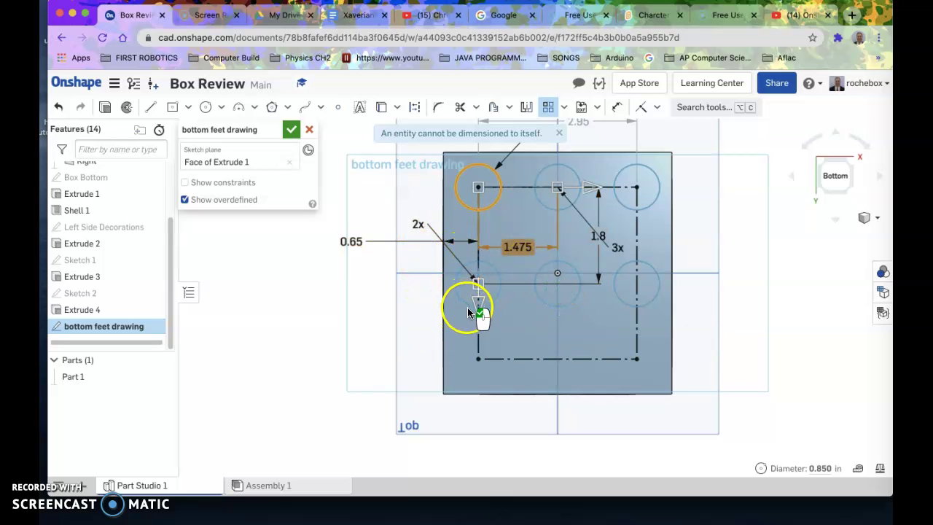
{"action": "left_click_drag", "start_coordinate": [477, 309], "coordinate": [483, 380]}
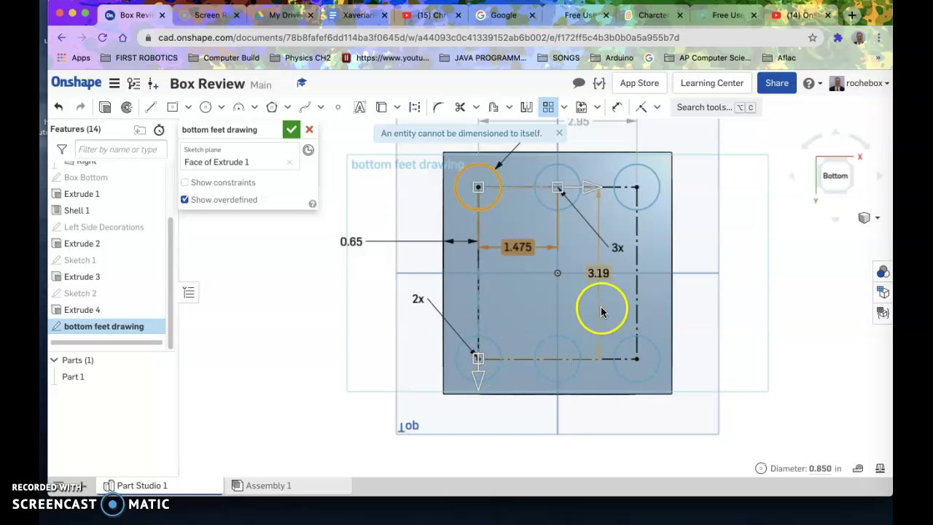
Step: Try a vertical pattern spacing of 3.2 in, and turn the pattern back downward onto the bottom face at about 1.9 in
{"action": "double_click", "coordinate": [597, 270]}
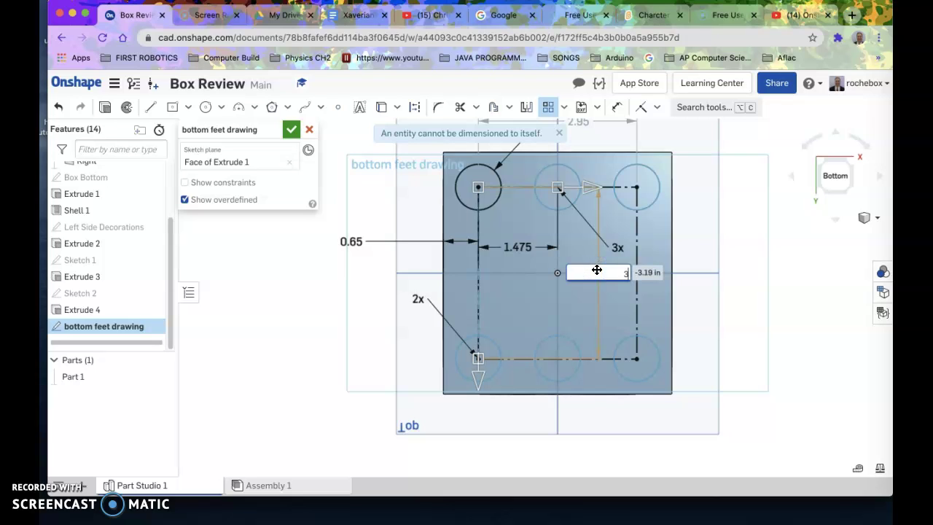
{"action": "key", "text": "Return"}
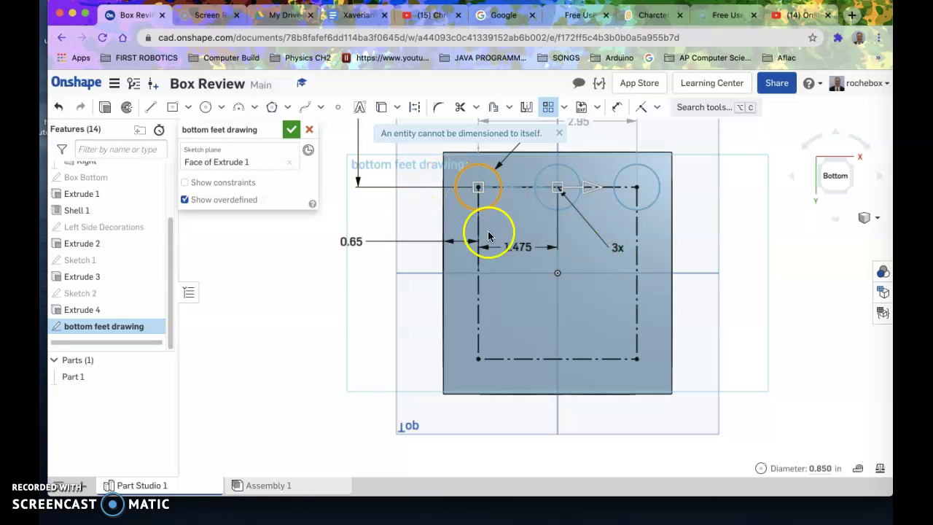
{"action": "scroll", "coordinate": [509, 291], "scroll_direction": "down", "scroll_amount": 3}
{"action": "scroll", "coordinate": [509, 295], "scroll_direction": "down", "scroll_amount": 4}
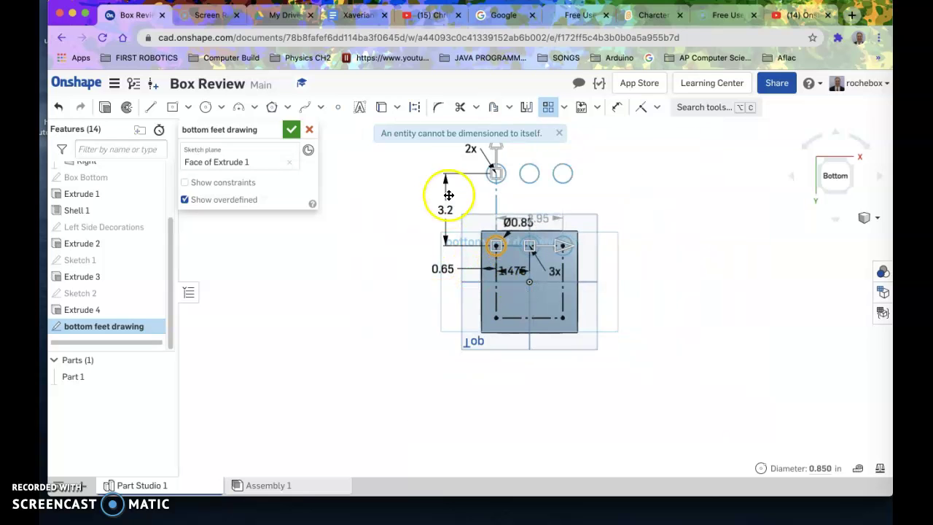
{"action": "scroll", "coordinate": [487, 189], "scroll_direction": "down", "scroll_amount": 2}
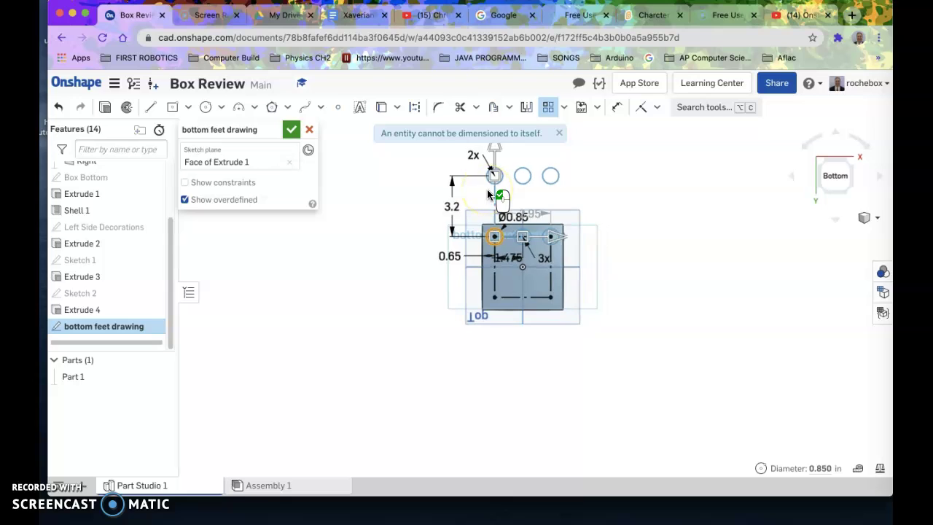
{"action": "mouse_move", "coordinate": [495, 148]}
{"action": "left_mouse_down"}
{"action": "mouse_move", "coordinate": [494, 273]}
{"action": "mouse_move", "coordinate": [503, 240]}
{"action": "left_mouse_up"}
{"action": "scroll", "coordinate": [501, 247], "scroll_direction": "down", "scroll_amount": 1}
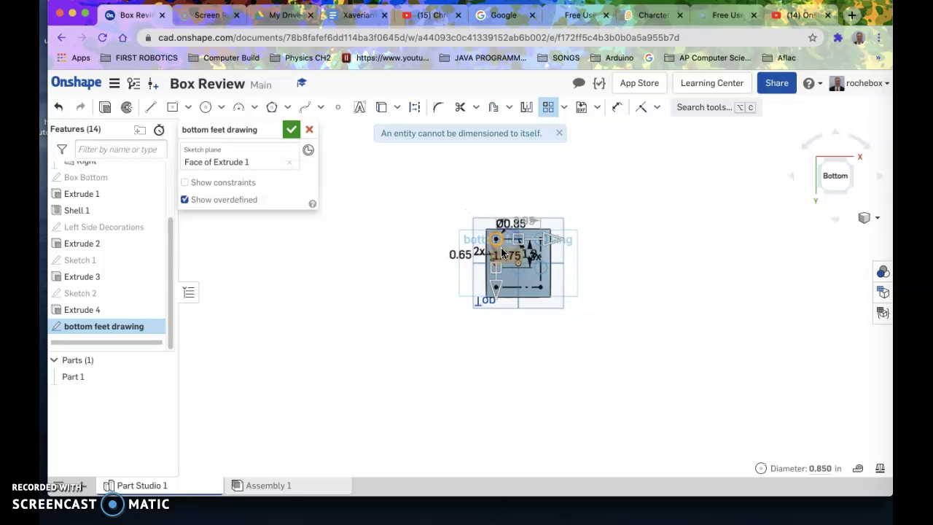
Step: Set the pattern's vertical instance count to 3
{"action": "scroll", "coordinate": [501, 252], "scroll_direction": "up", "scroll_amount": 4}
{"action": "scroll", "coordinate": [501, 253], "scroll_direction": "up", "scroll_amount": 3}
{"action": "right_click_drag", "start_coordinate": [378, 327], "coordinate": [394, 328]}
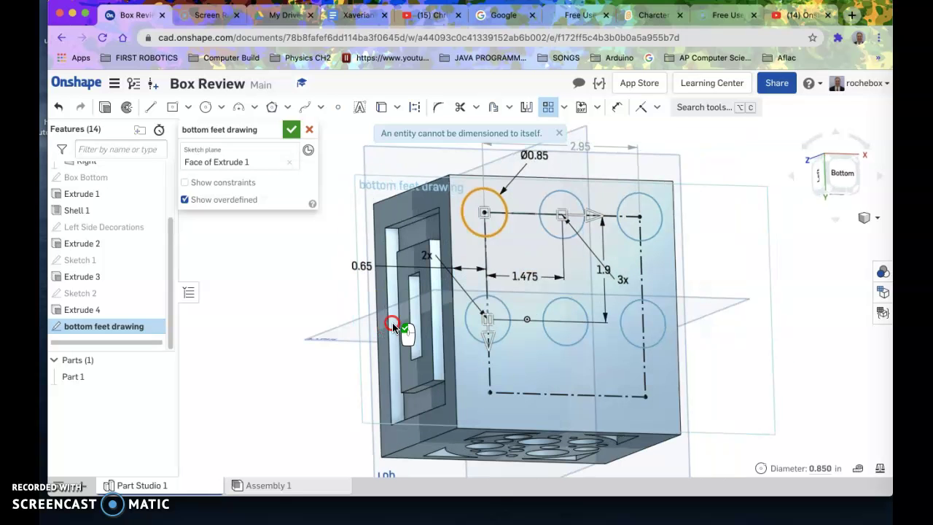
{"action": "double_click", "coordinate": [430, 256]}
{"action": "key", "text": "Return"}
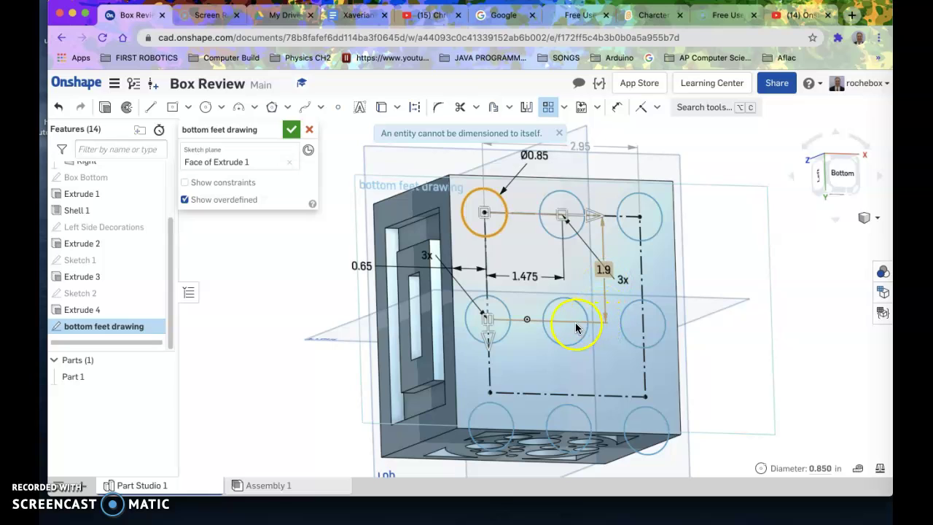
Step: Set the vertical spacing between the patterned circle rows to 1.95 in
{"action": "double_click", "coordinate": [606, 269]}
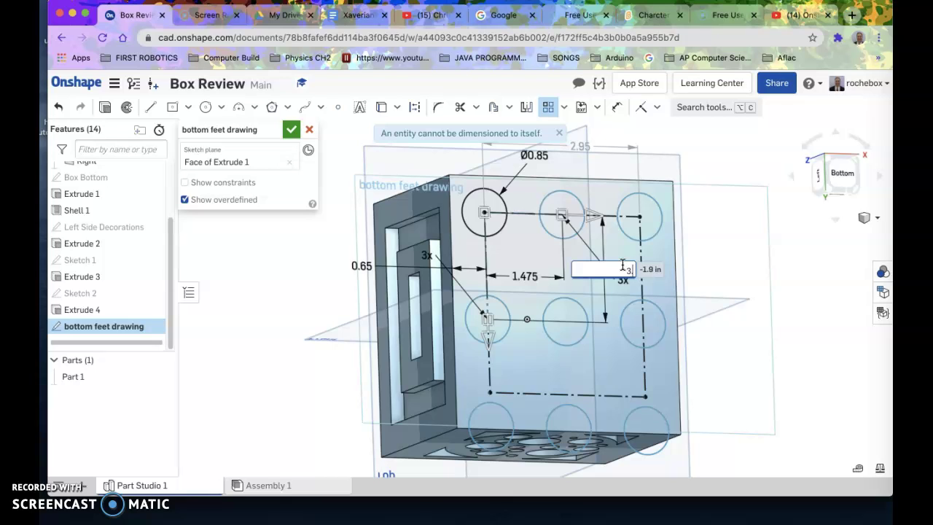
{"action": "key", "text": "Return"}
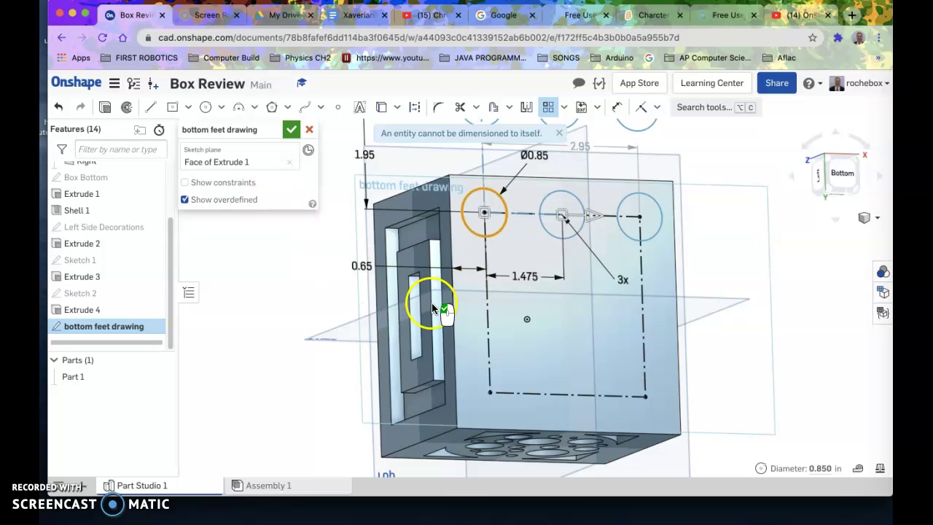
{"action": "scroll", "coordinate": [434, 309], "scroll_direction": "down", "scroll_amount": 3}
{"action": "scroll", "coordinate": [433, 309], "scroll_direction": "up", "scroll_amount": 1}
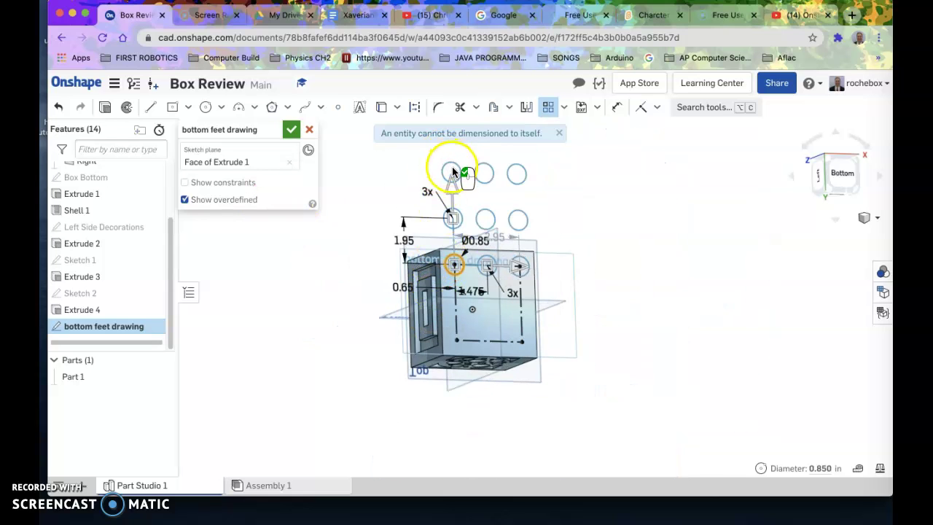
Step: Try turning the circle pattern down onto the bottom face at a vertical spacing of about 1.63 in, and discard the pattern
{"action": "left_click", "coordinate": [450, 188]}
{"action": "left_click_drag", "start_coordinate": [450, 188], "coordinate": [452, 274]}
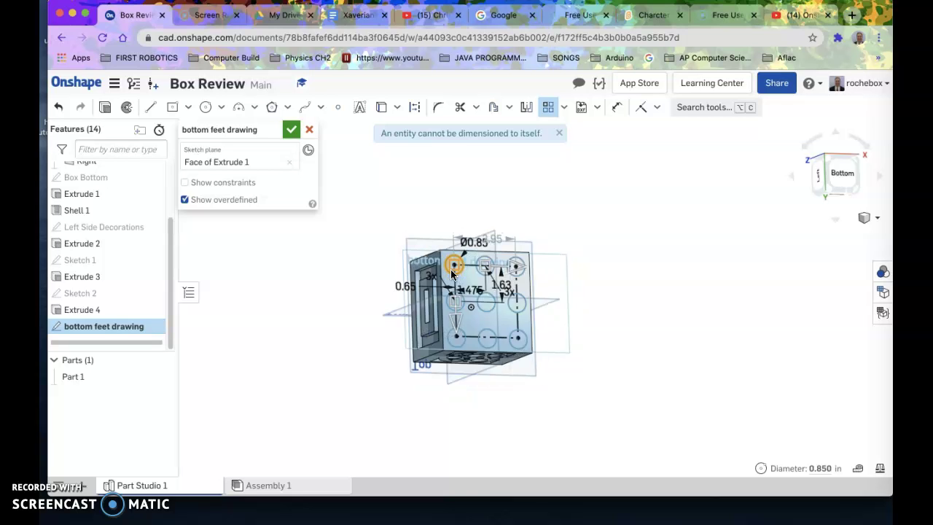
{"action": "scroll", "coordinate": [452, 273], "scroll_direction": "up", "scroll_amount": 5}
{"action": "scroll", "coordinate": [451, 271], "scroll_direction": "up", "scroll_amount": 1}
{"action": "right_click_drag", "start_coordinate": [447, 295], "coordinate": [437, 291]}
{"action": "mouse_move", "coordinate": [437, 290]}
{"action": "middle_mouse_down"}
{"action": "mouse_move", "coordinate": [428, 168]}
{"action": "mouse_move", "coordinate": [425, 189]}
{"action": "middle_mouse_up"}
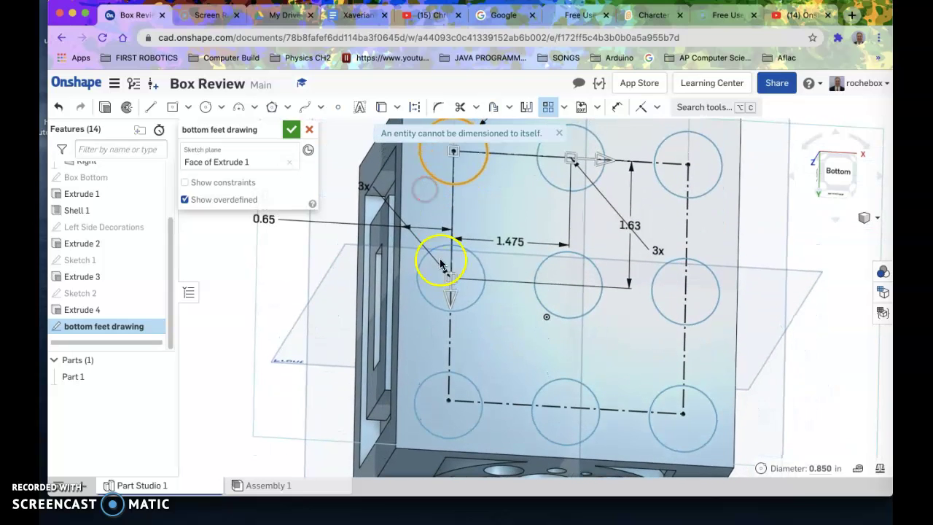
{"action": "mouse_move", "coordinate": [456, 305]}
{"action": "left_mouse_down"}
{"action": "mouse_move", "coordinate": [450, 293]}
{"action": "mouse_move", "coordinate": [454, 304]}
{"action": "left_mouse_up"}
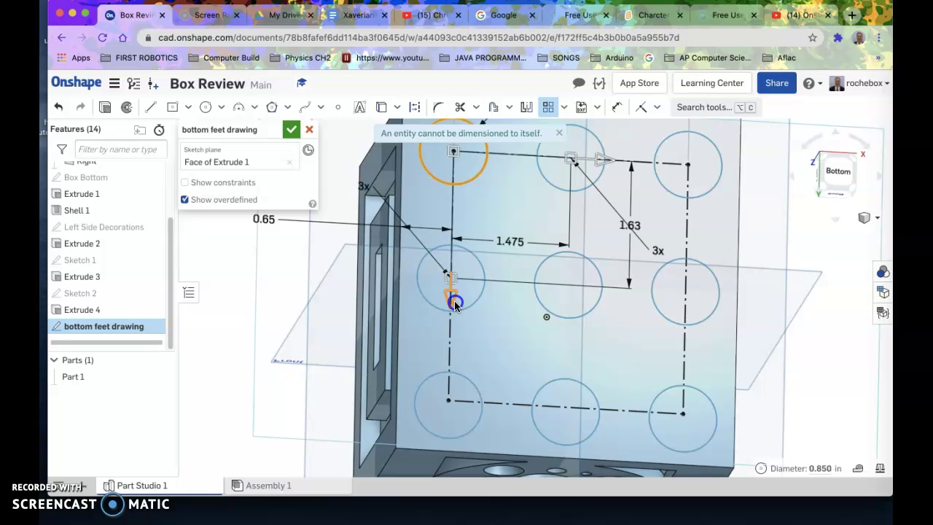
{"action": "scroll", "coordinate": [452, 304], "scroll_direction": "down", "scroll_amount": 5}
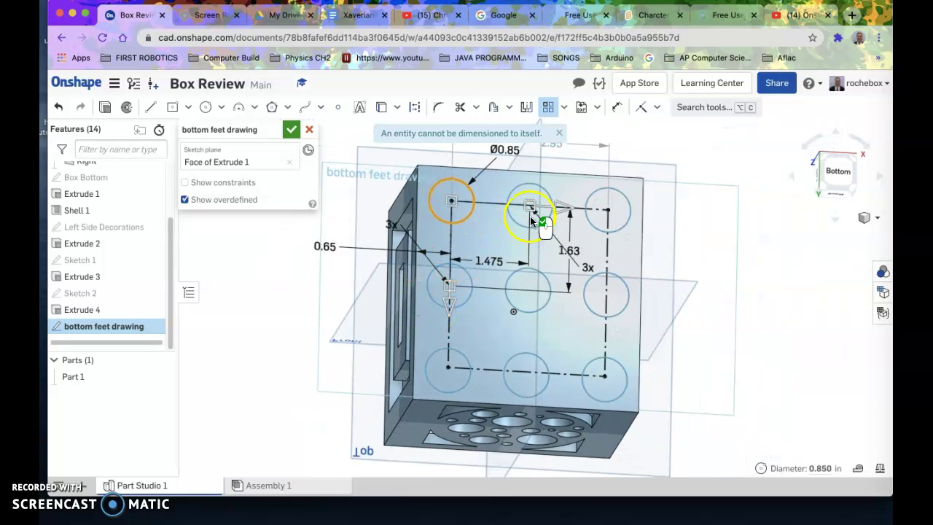
{"action": "left_click", "coordinate": [548, 107]}
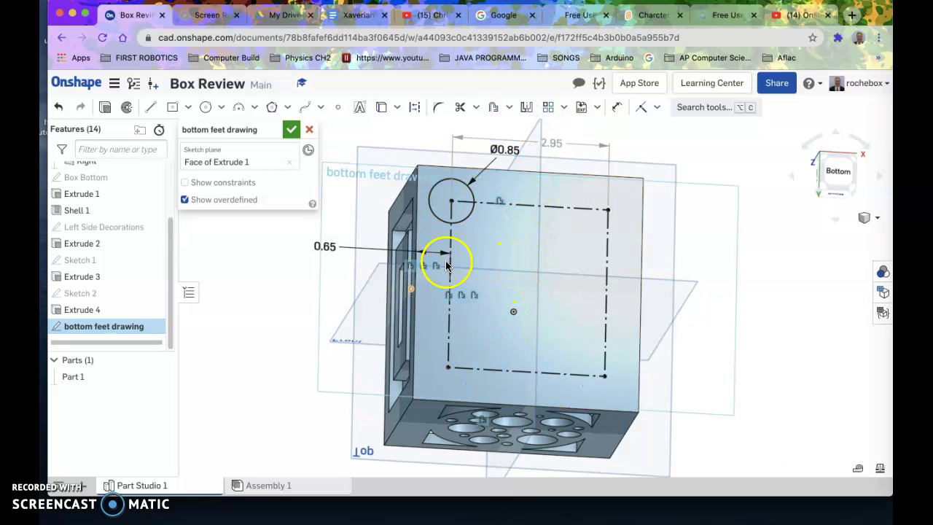
Step: Add a driven dimension for the length of the construction rectangle's vertical side
{"action": "left_click", "coordinate": [619, 107]}
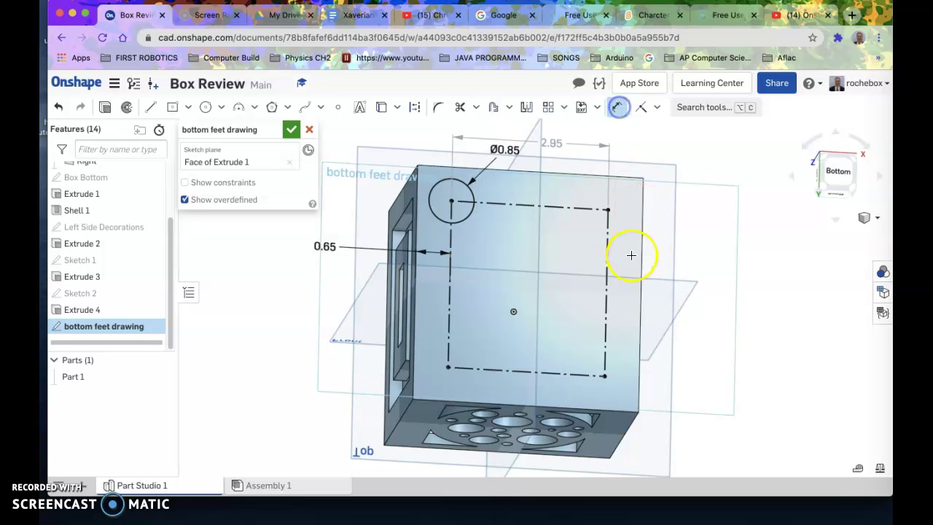
{"action": "left_click", "coordinate": [606, 260]}
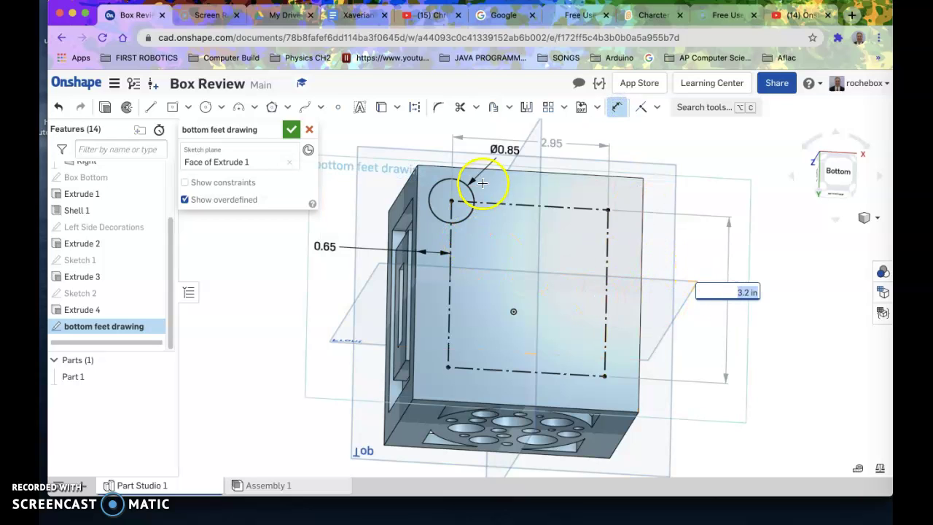
Step: Create a new linear pattern of the 0.85 in circle with 3 horizontal instances spaced 2.95/2 (1.475) in
{"action": "left_click", "coordinate": [551, 110]}
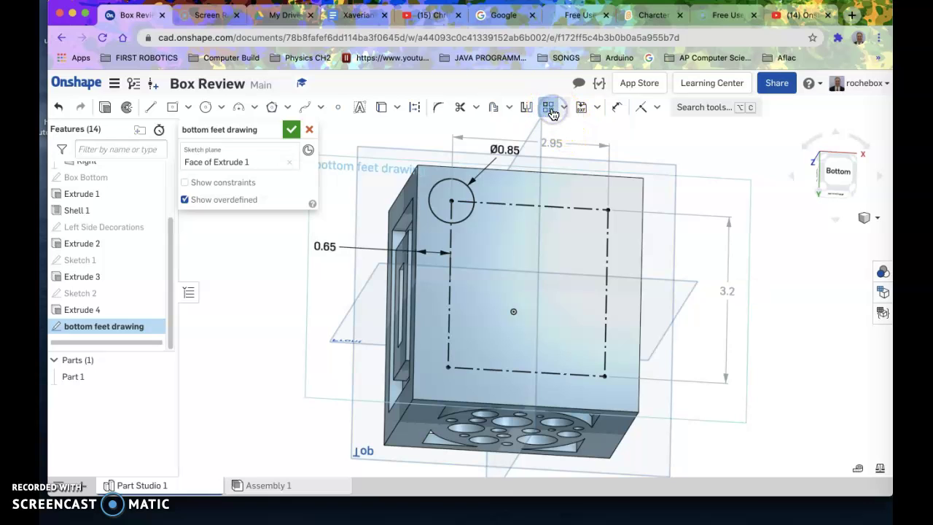
{"action": "left_click", "coordinate": [475, 193]}
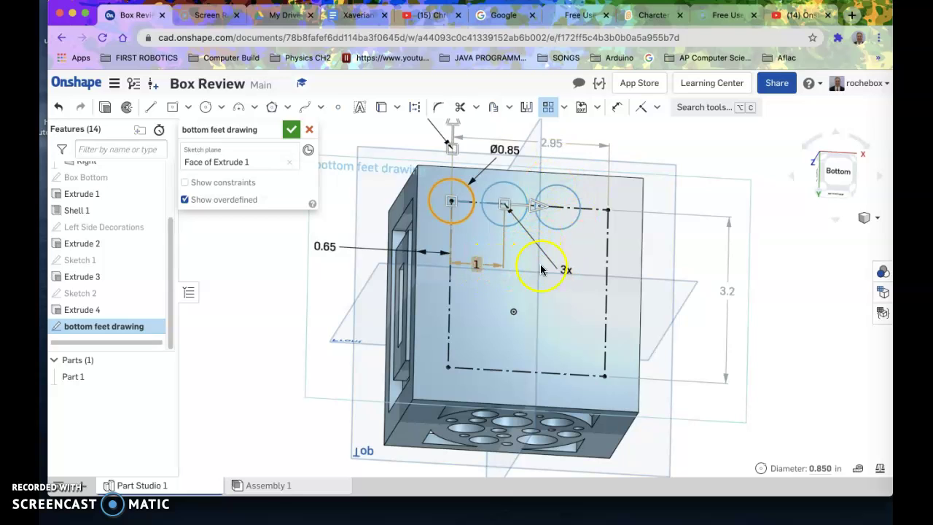
{"action": "left_click", "coordinate": [477, 263]}
{"action": "double_click", "coordinate": [478, 263]}
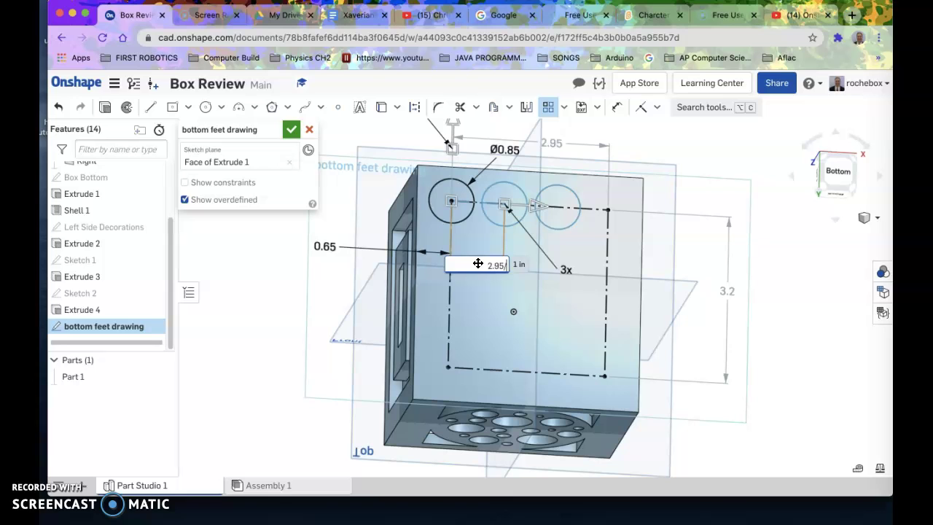
{"action": "key", "text": "Return"}
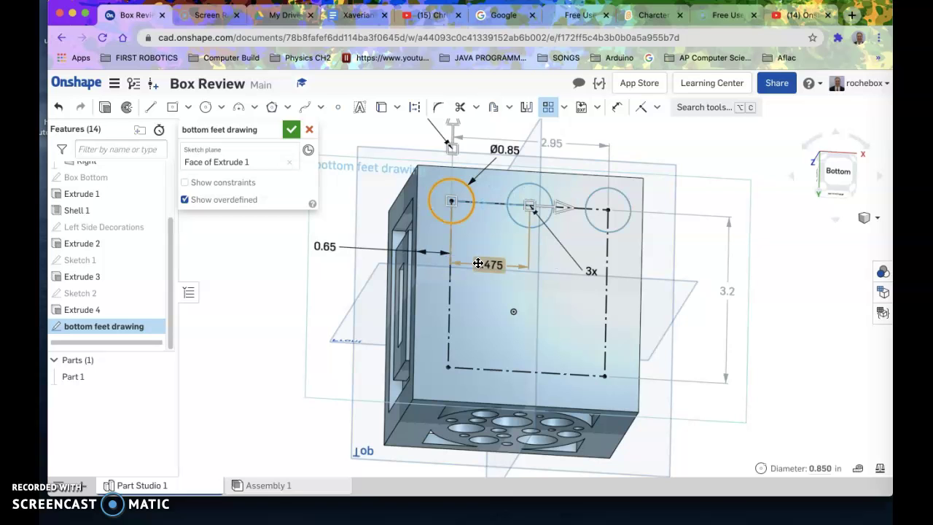
Step: Run the pattern's vertical direction down to the lower construction line and set its instance count to 3
{"action": "scroll", "coordinate": [467, 288], "scroll_direction": "down", "scroll_amount": 3}
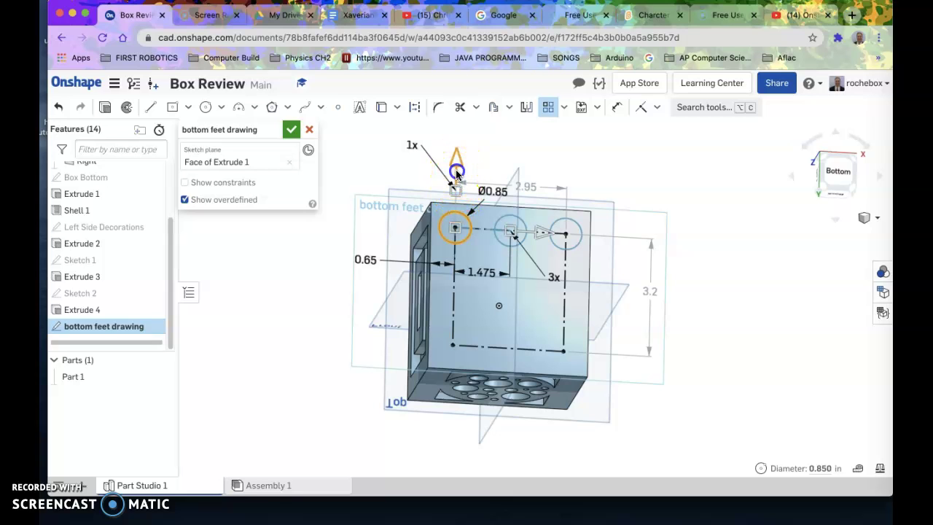
{"action": "mouse_move", "coordinate": [457, 173]}
{"action": "left_mouse_down"}
{"action": "mouse_move", "coordinate": [463, 192]}
{"action": "mouse_move", "coordinate": [427, 277]}
{"action": "mouse_move", "coordinate": [448, 290]}
{"action": "mouse_move", "coordinate": [455, 209]}
{"action": "mouse_move", "coordinate": [489, 193]}
{"action": "mouse_move", "coordinate": [448, 287]}
{"action": "mouse_move", "coordinate": [463, 320]}
{"action": "mouse_move", "coordinate": [454, 388]}
{"action": "left_mouse_up"}
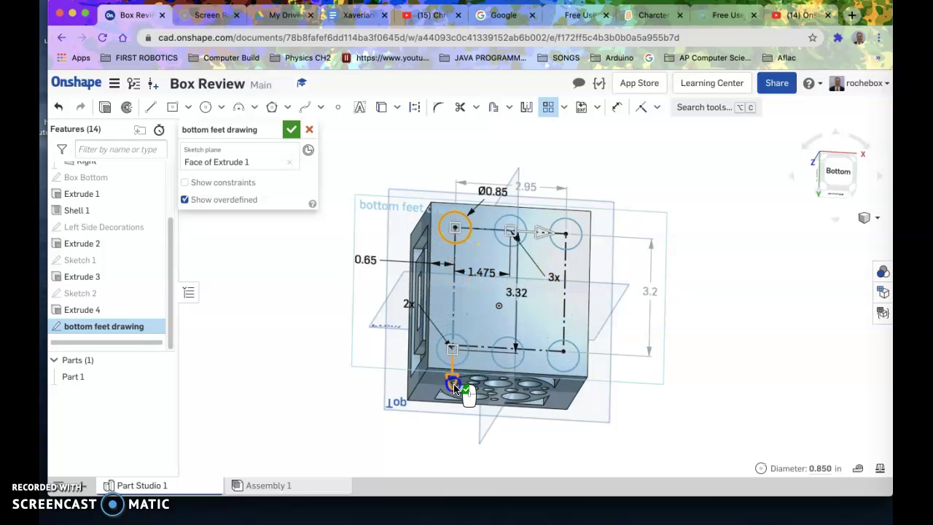
{"action": "double_click", "coordinate": [403, 301]}
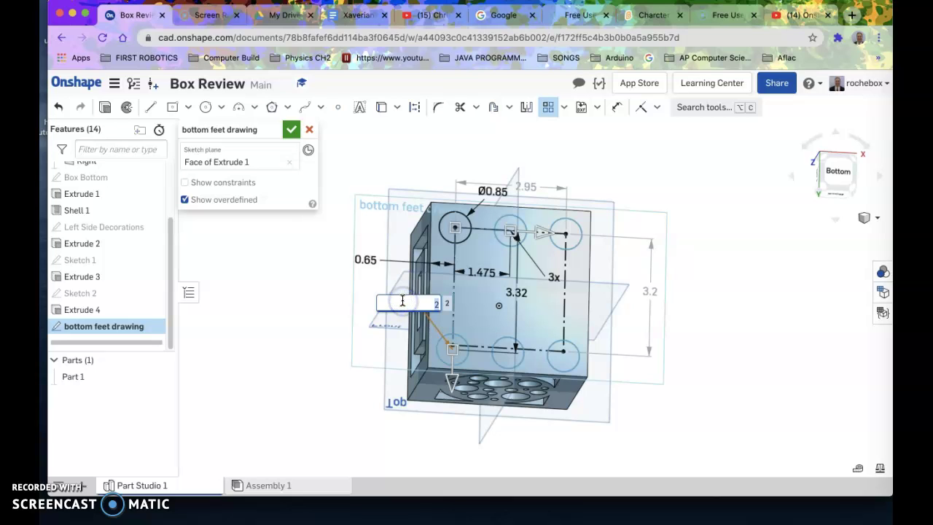
{"action": "key", "text": "Return"}
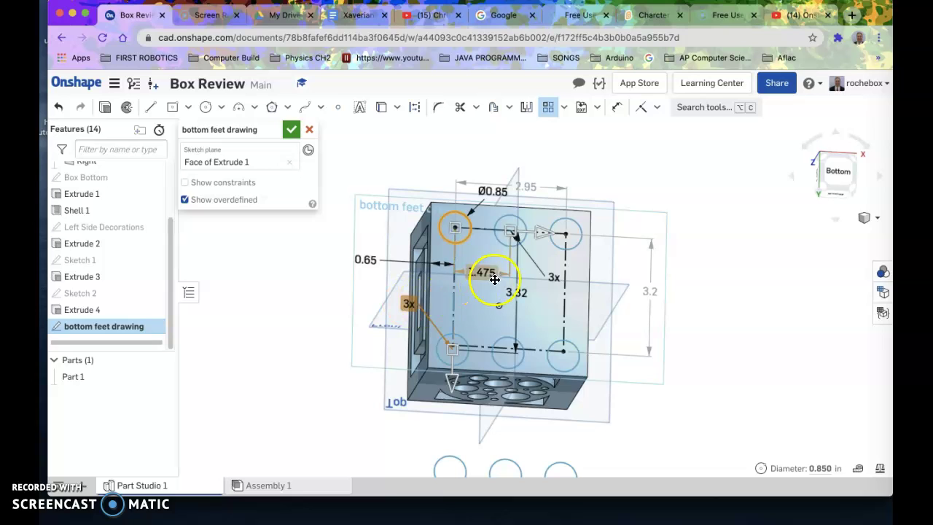
Step: Set the vertical spacing between the circle rows to 3.2/2 in
{"action": "scroll", "coordinate": [510, 387], "scroll_direction": "down", "scroll_amount": 2}
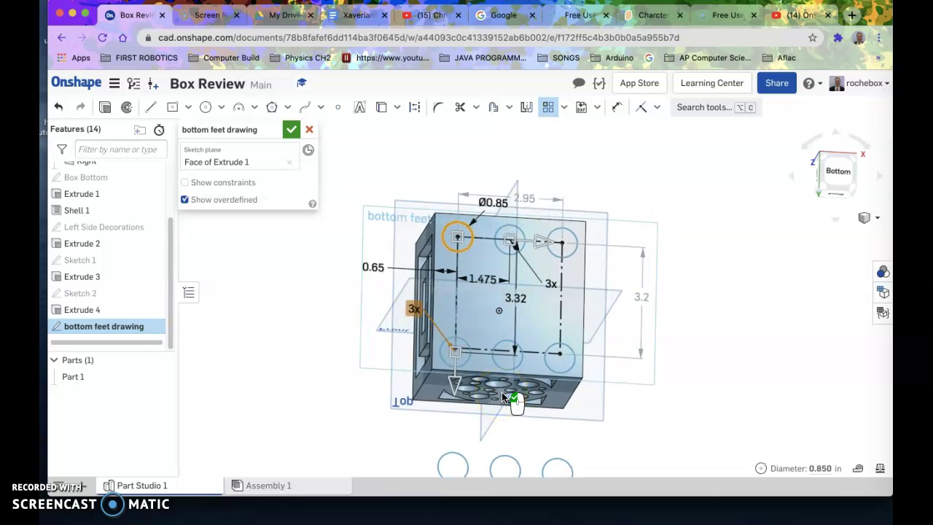
{"action": "scroll", "coordinate": [503, 397], "scroll_direction": "down", "scroll_amount": 2}
{"action": "left_click", "coordinate": [465, 387]}
{"action": "mouse_move", "coordinate": [460, 390]}
{"action": "left_mouse_down"}
{"action": "mouse_move", "coordinate": [471, 368]}
{"action": "mouse_move", "coordinate": [462, 416]}
{"action": "mouse_move", "coordinate": [477, 340]}
{"action": "mouse_move", "coordinate": [465, 394]}
{"action": "mouse_move", "coordinate": [476, 384]}
{"action": "left_mouse_up"}
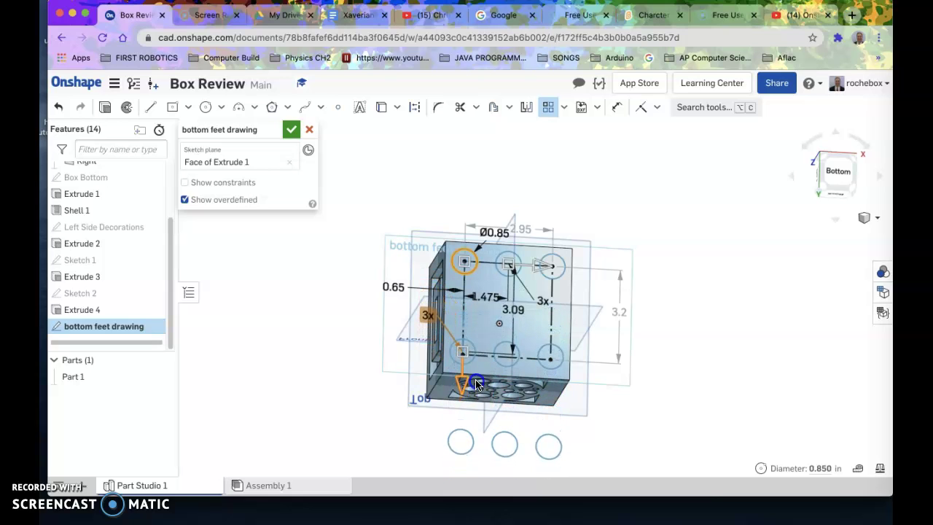
{"action": "double_click", "coordinate": [523, 306]}
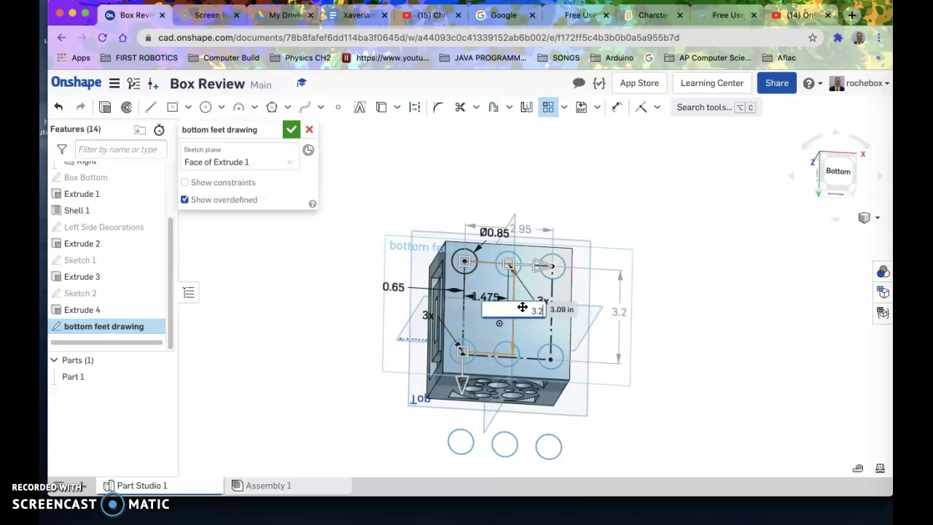
{"action": "type", "text": "3.2/2"}
{"action": "key", "text": "Return"}
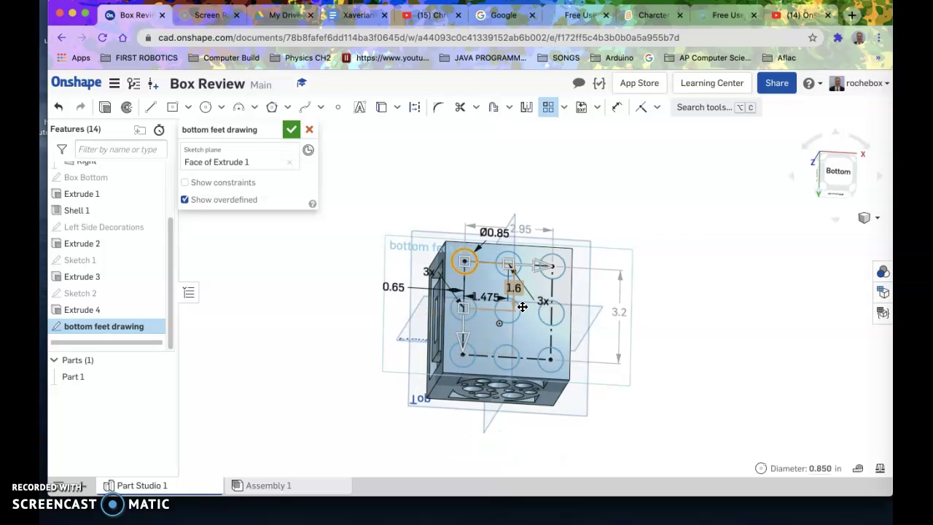
Step: Confirm the circle pattern and finish the bottom feet drawing sketch
{"action": "left_click", "coordinate": [295, 130]}
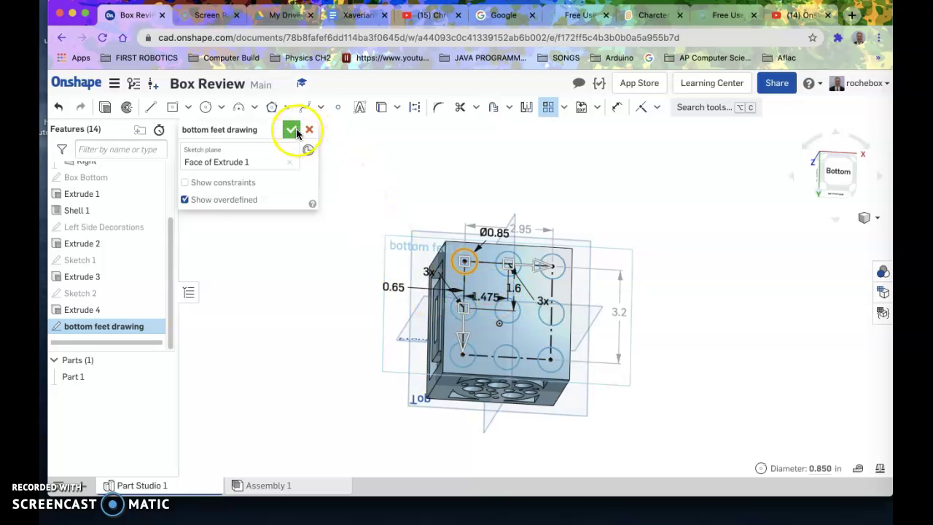
{"action": "left_click", "coordinate": [447, 168]}
{"action": "right_click_drag", "start_coordinate": [306, 309], "coordinate": [328, 286]}
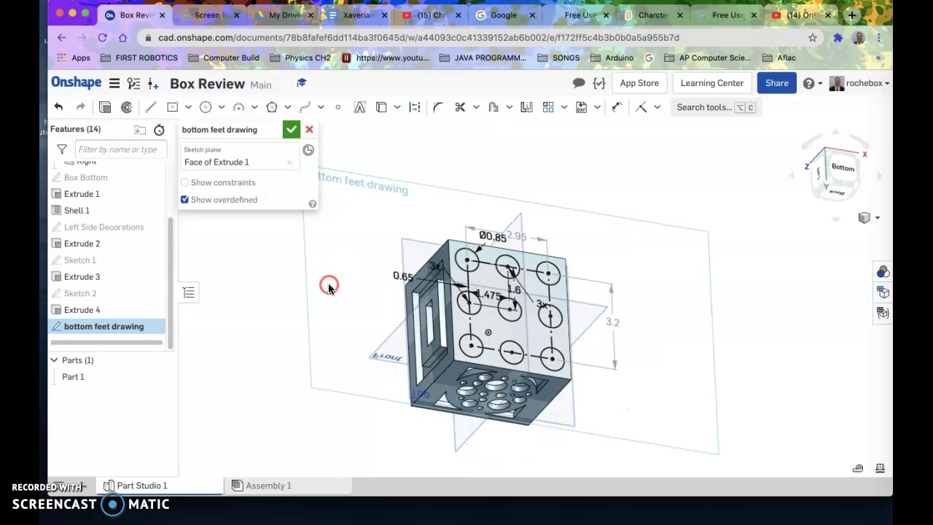
{"action": "left_click", "coordinate": [291, 129]}
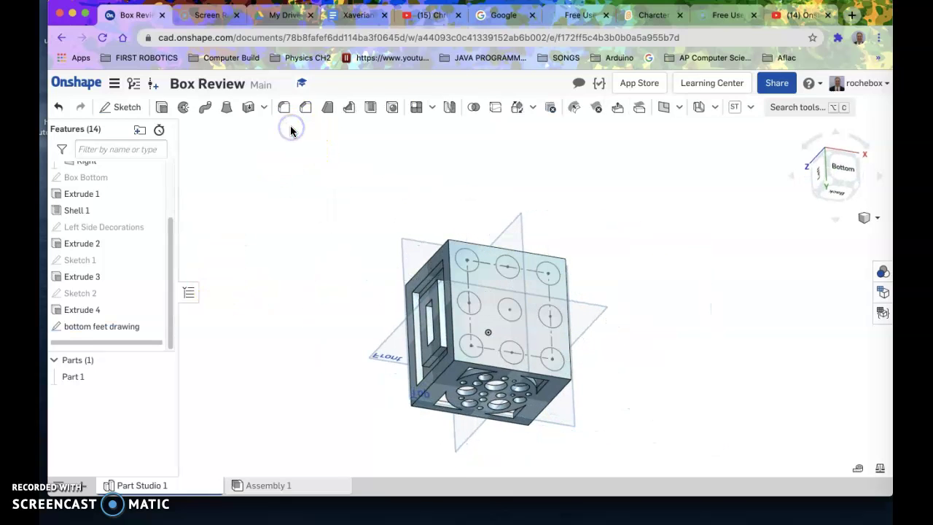
Step: Extrude the nine circles of the bottom feet drawing 1 in outward, adding them to Part 1 as feet
{"action": "left_click", "coordinate": [88, 328]}
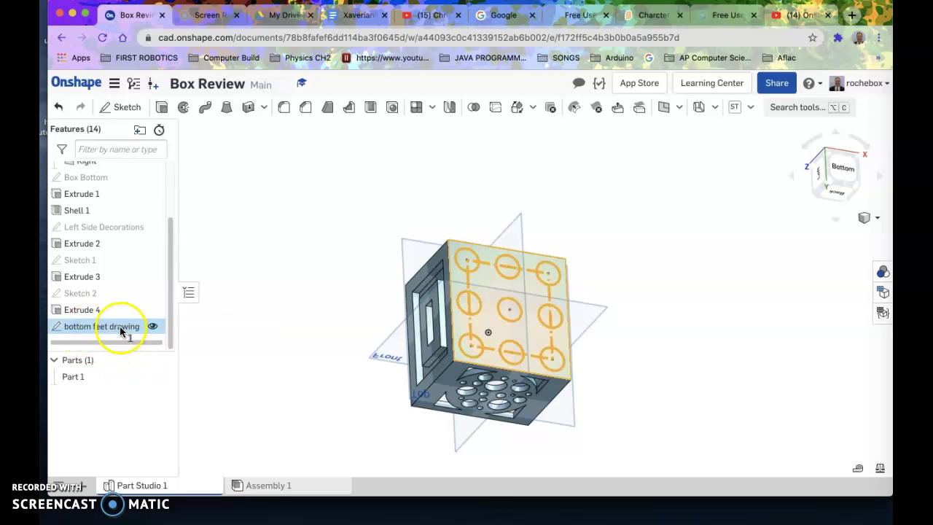
{"action": "left_click", "coordinate": [215, 333]}
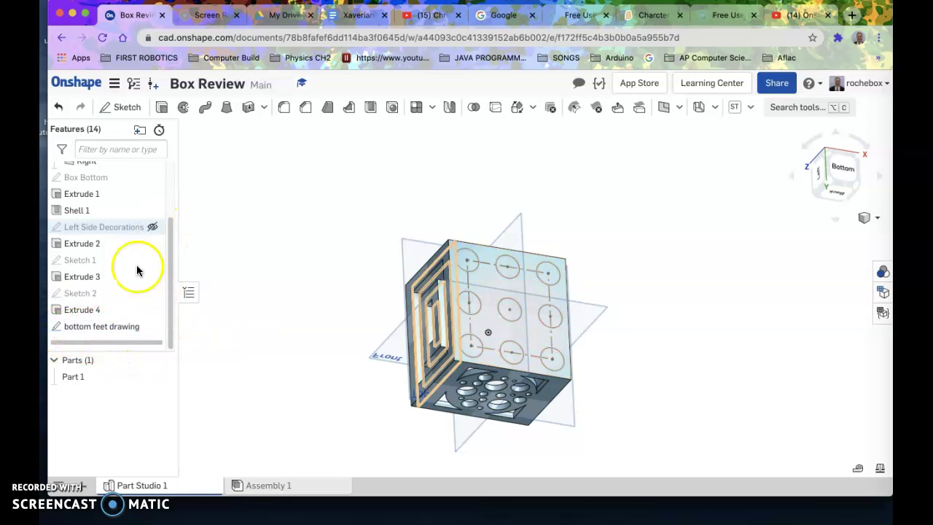
{"action": "left_click", "coordinate": [94, 327]}
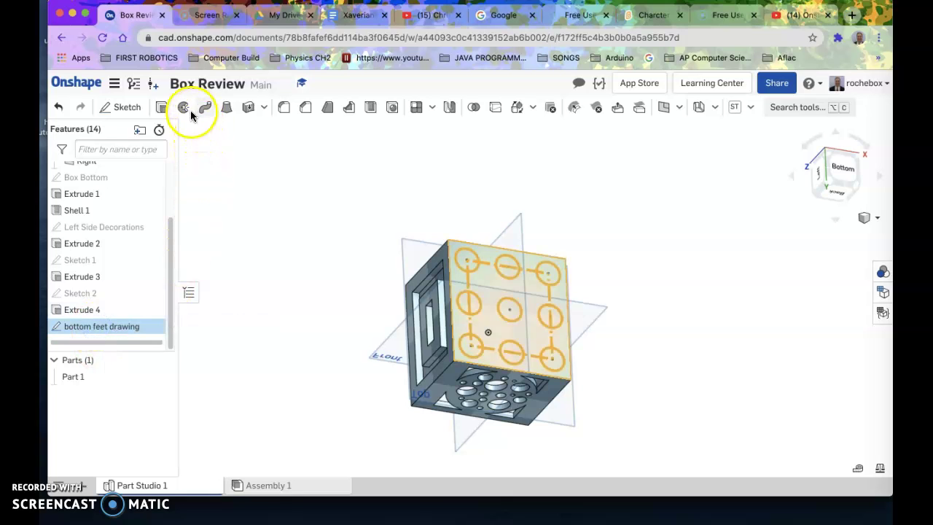
{"action": "left_click", "coordinate": [164, 108]}
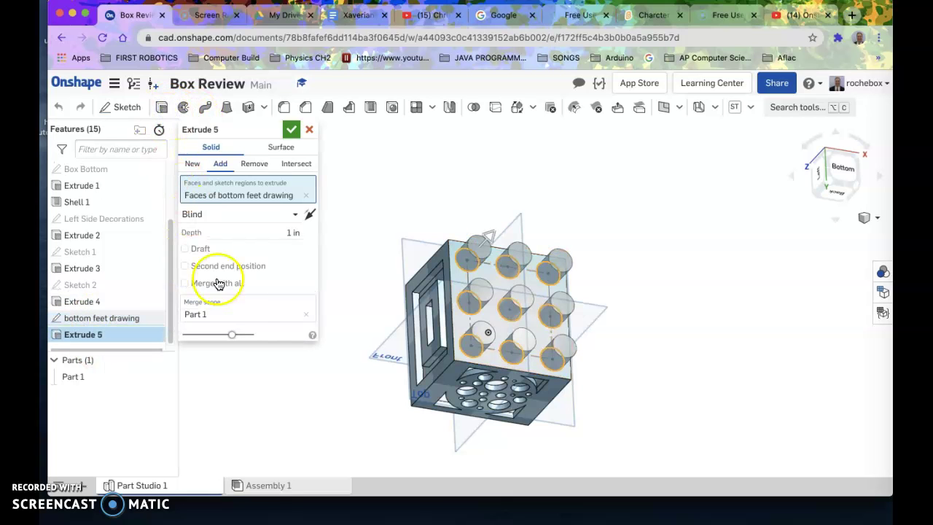
{"action": "right_click_drag", "start_coordinate": [325, 381], "coordinate": [195, 350]}
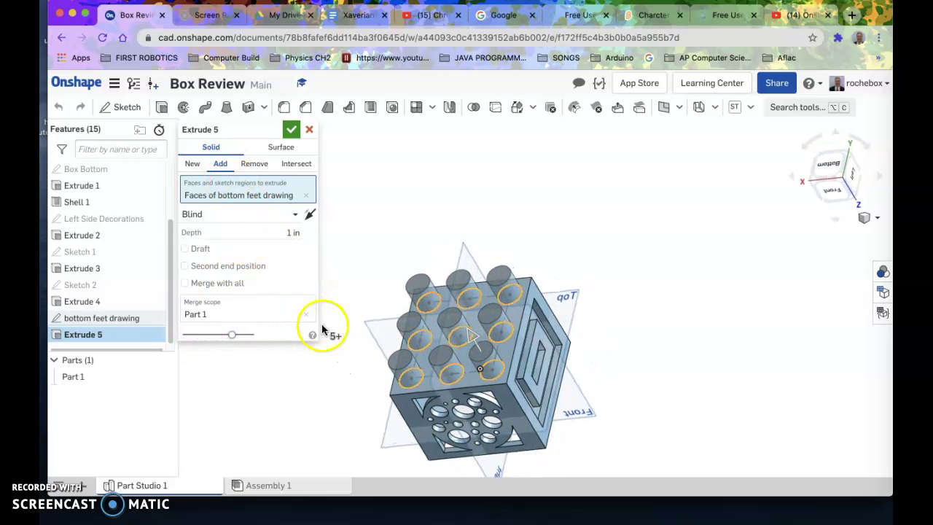
{"action": "right_click_drag", "start_coordinate": [316, 363], "coordinate": [331, 191]}
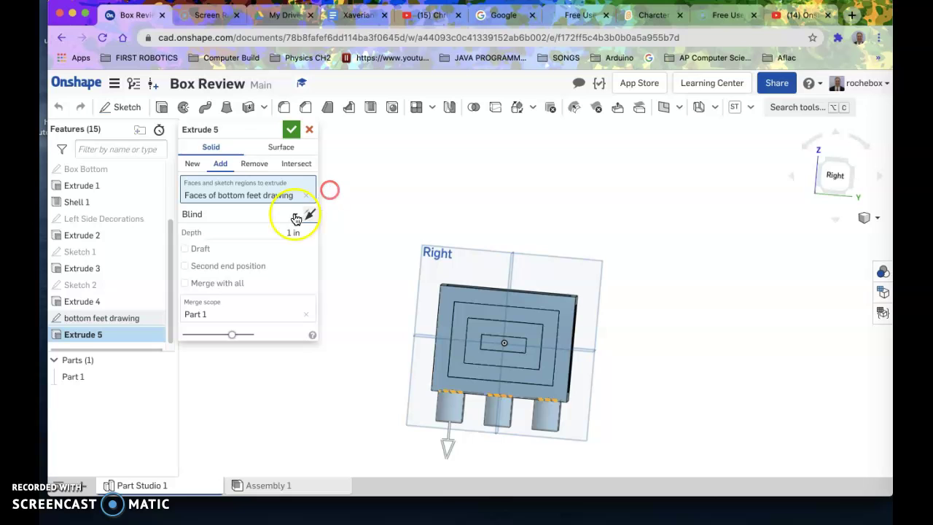
{"action": "left_click", "coordinate": [291, 129]}
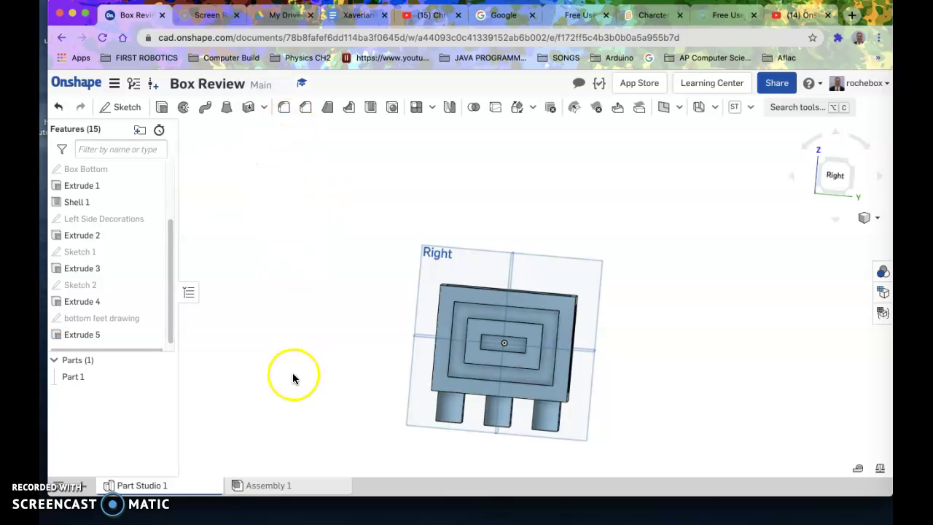
{"action": "right_click_drag", "start_coordinate": [292, 377], "coordinate": [264, 337]}
{"action": "middle_click_drag", "start_coordinate": [314, 382], "coordinate": [241, 306]}
{"action": "mouse_move", "coordinate": [284, 328]}
{"action": "right_mouse_down"}
{"action": "mouse_move", "coordinate": [269, 348]}
{"action": "mouse_move", "coordinate": [337, 355]}
{"action": "mouse_move", "coordinate": [337, 341]}
{"action": "mouse_move", "coordinate": [291, 336]}
{"action": "mouse_move", "coordinate": [299, 320]}
{"action": "mouse_move", "coordinate": [315, 321]}
{"action": "mouse_move", "coordinate": [299, 328]}
{"action": "right_mouse_up"}
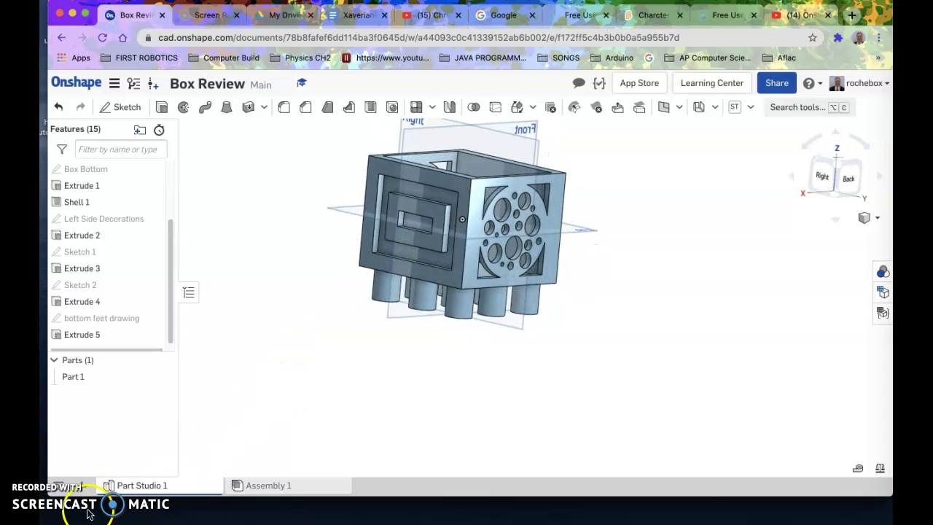